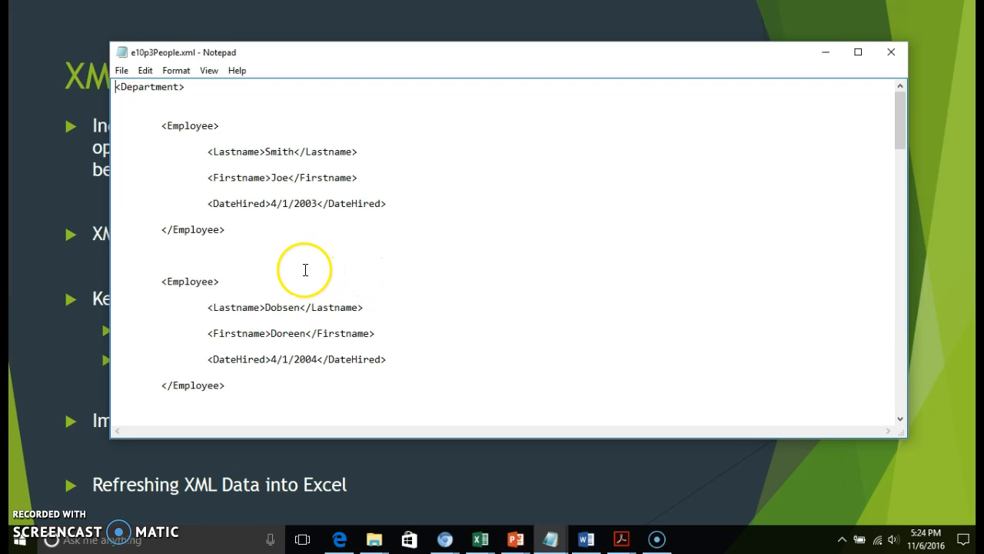
# Step: Switch to Excel through the SalesTeam_tab.txt window and create a new blank workbook
pyautogui.click(479, 538)
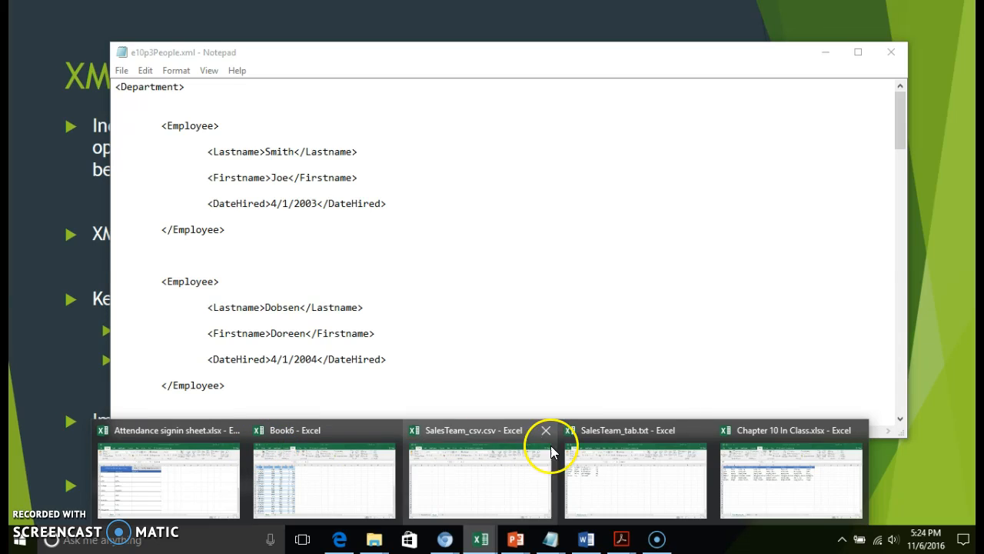
pyautogui.moveTo(732, 435)
pyautogui.click(646, 435)
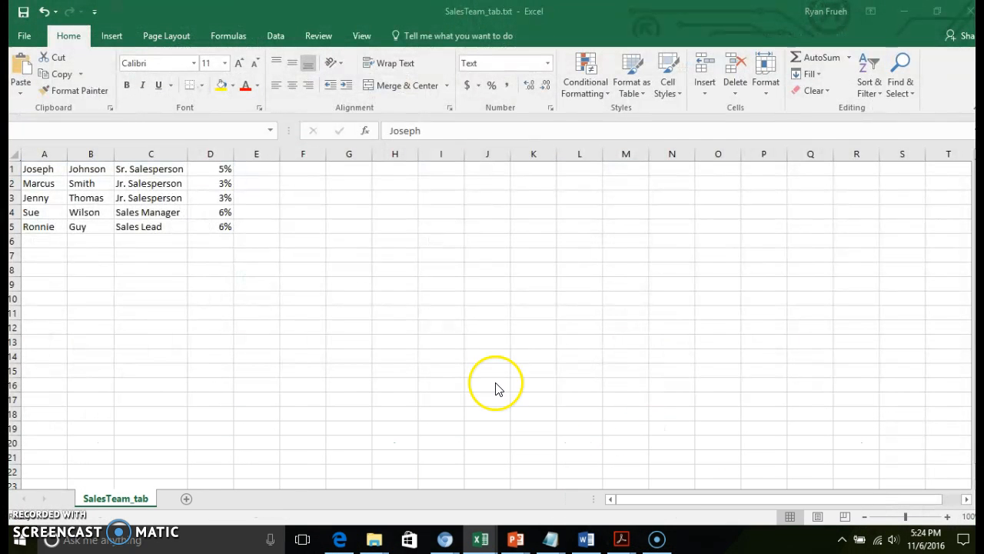
pyautogui.click(25, 43)
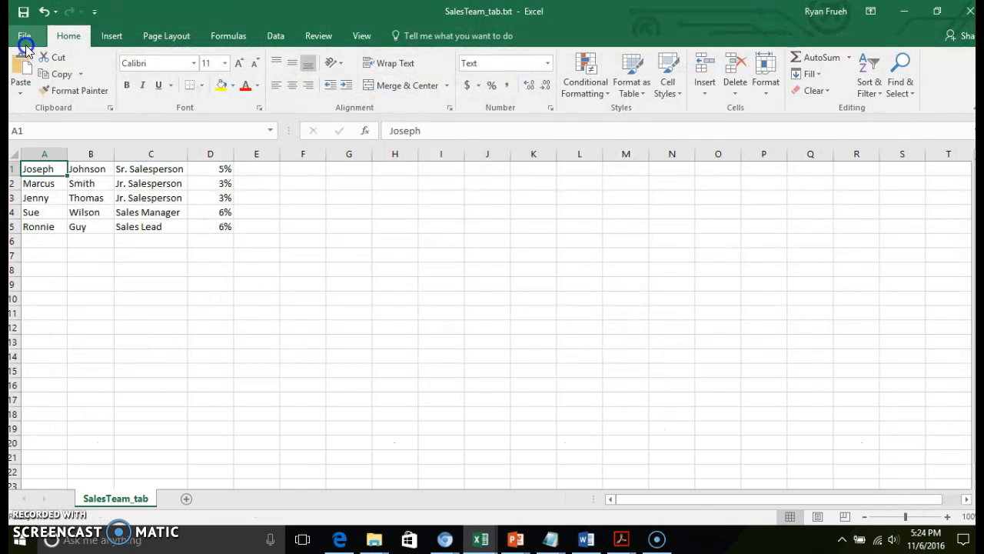
pyautogui.click(37, 96)
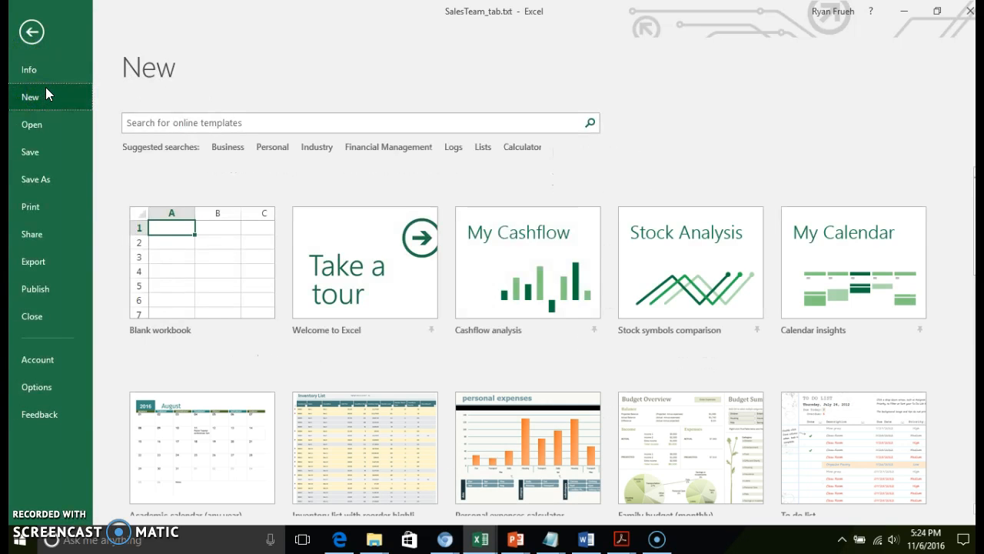
pyautogui.click(216, 260)
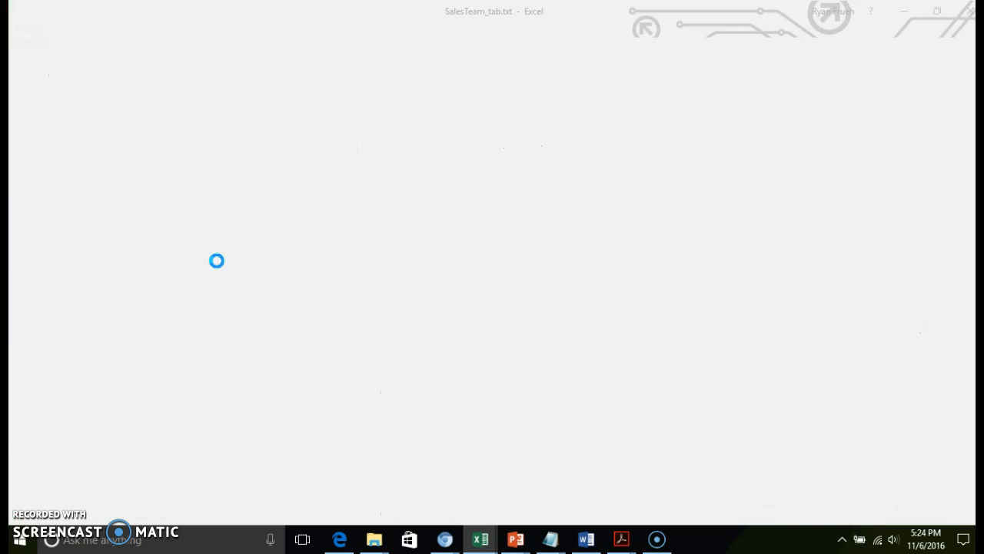
# Step: Browse for a file to open in Documents > PPCC Documents > CIS 155-1H1 - Fall 2016 > Chapter 10 Files
pyautogui.click(23, 39)
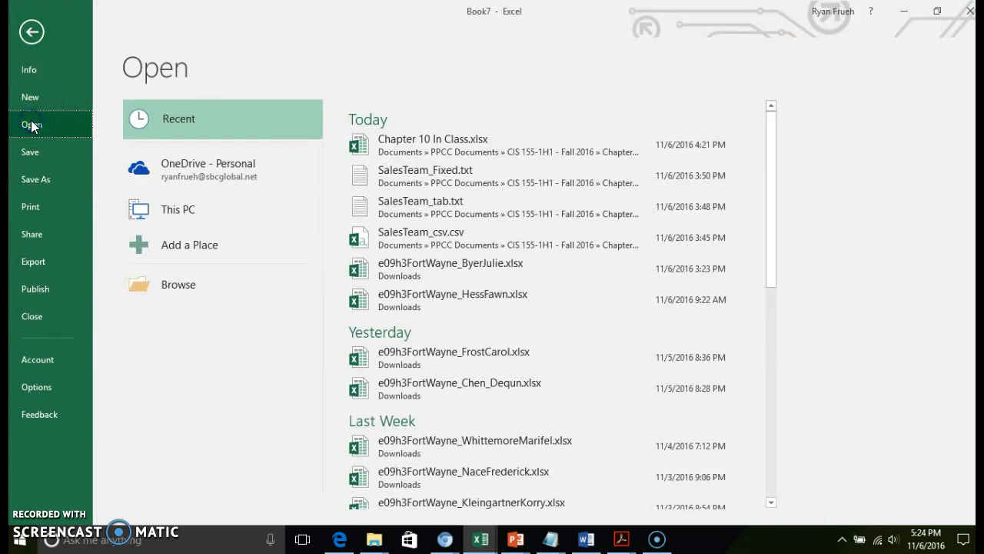
pyautogui.click(220, 219)
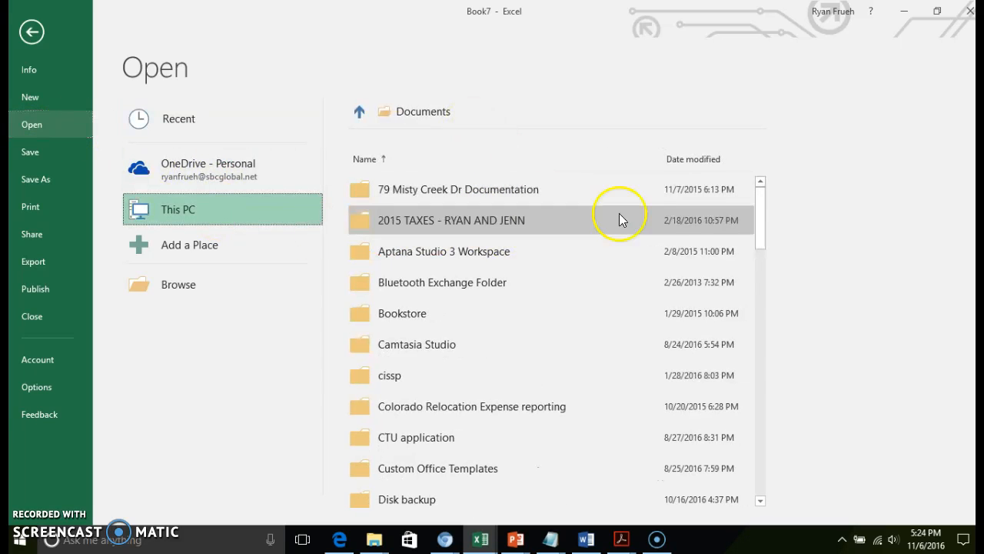
pyautogui.moveTo(760, 226); pyautogui.dragTo(760, 411)
pyautogui.click(433, 339)
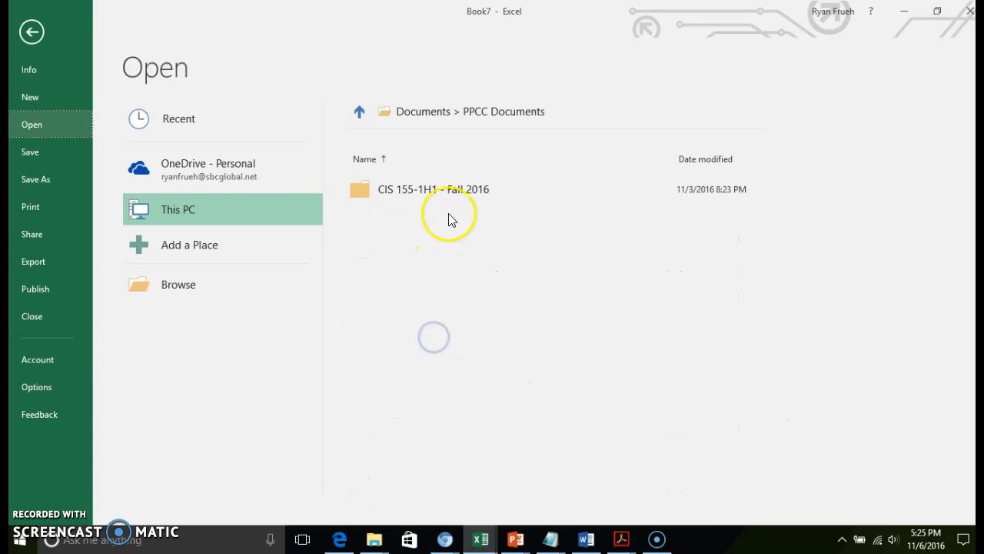
pyautogui.click(458, 191)
pyautogui.click(444, 343)
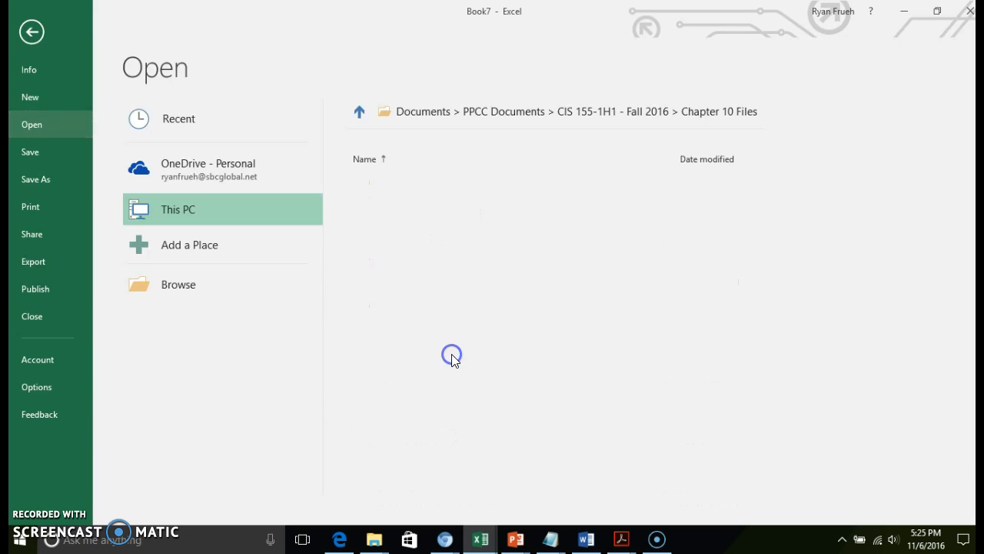
# Step: Open e10p3People.xml as an XML table and let Excel create a schema from the source data
pyautogui.click(589, 369)
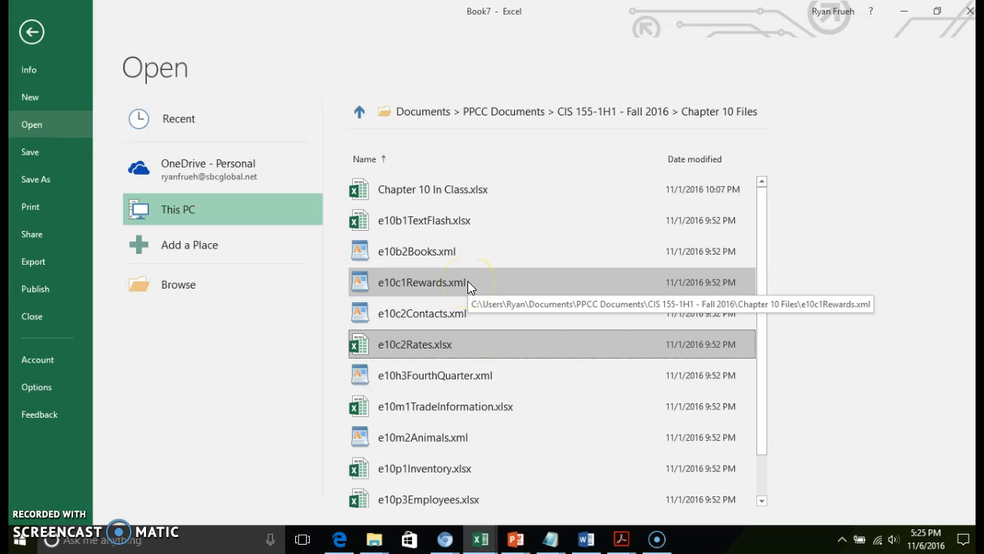
pyautogui.moveTo(760, 359); pyautogui.dragTo(753, 448)
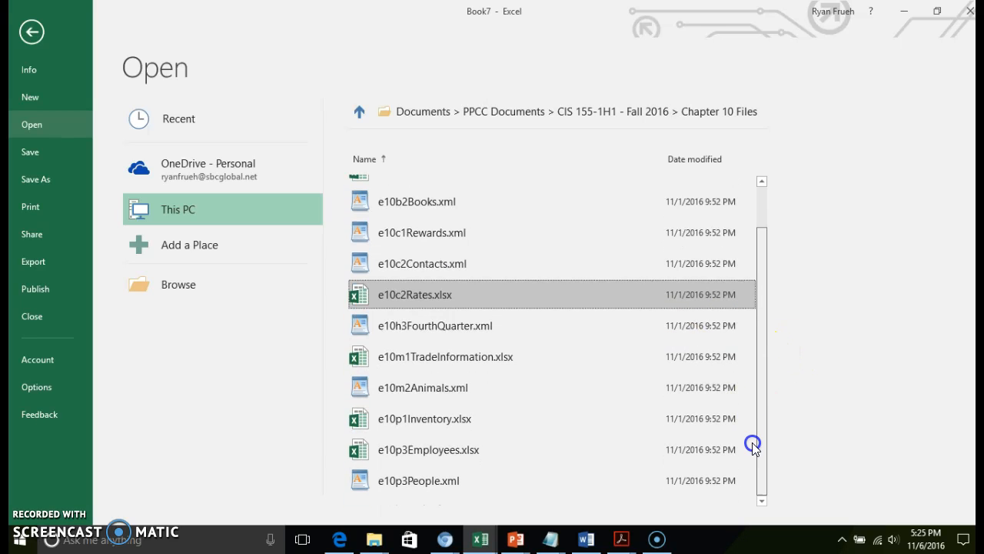
pyautogui.doubleClick(467, 488)
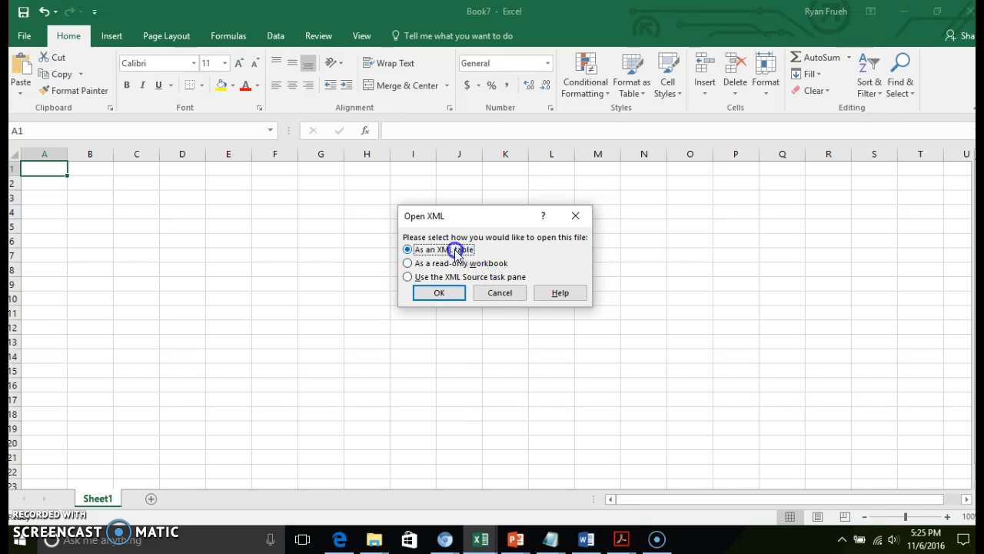
pyautogui.click(444, 296)
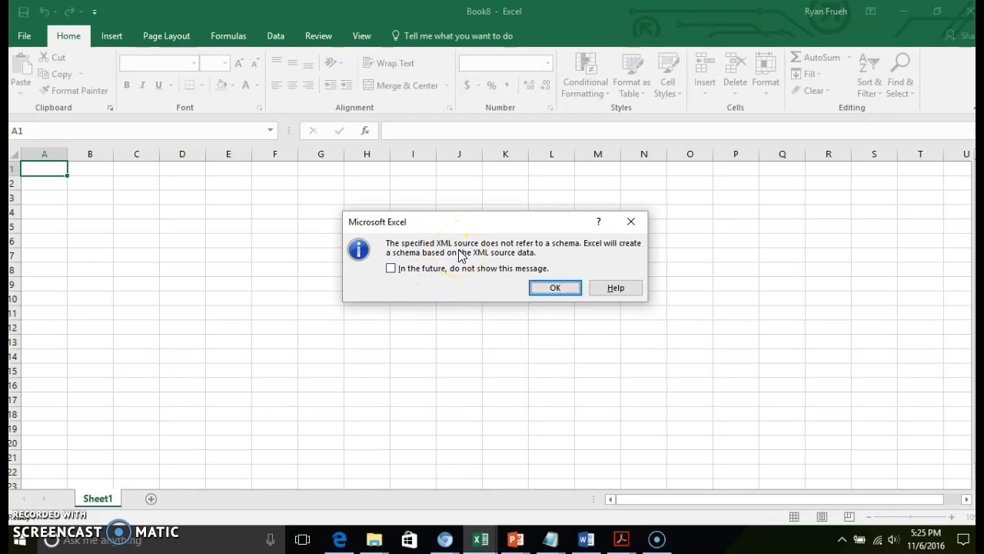
pyautogui.click(544, 289)
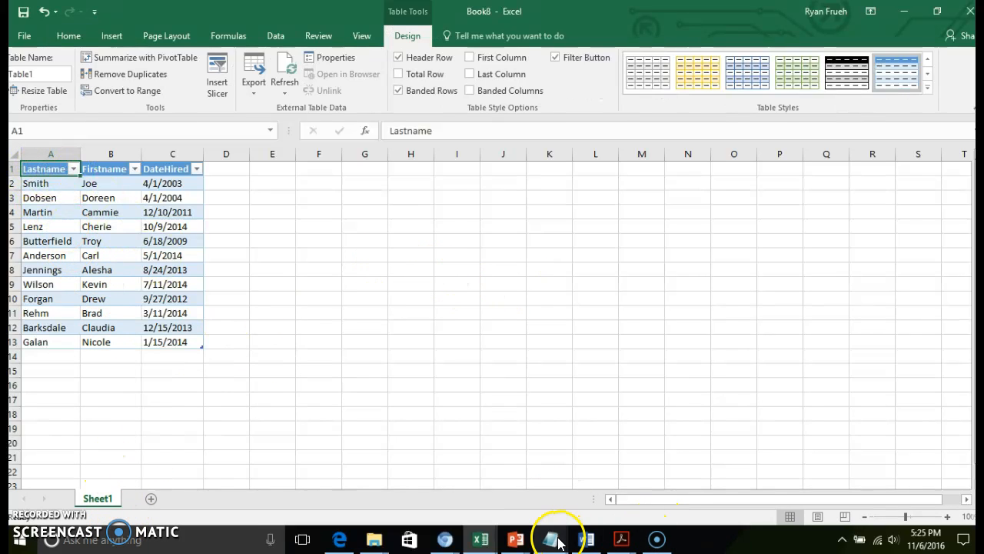
# Step: Compare the imported table with the e10p3People.xml source in Notepad, placing its window beside the table, and return to the workbook
pyautogui.moveTo(550, 538)
pyautogui.click(606, 457)
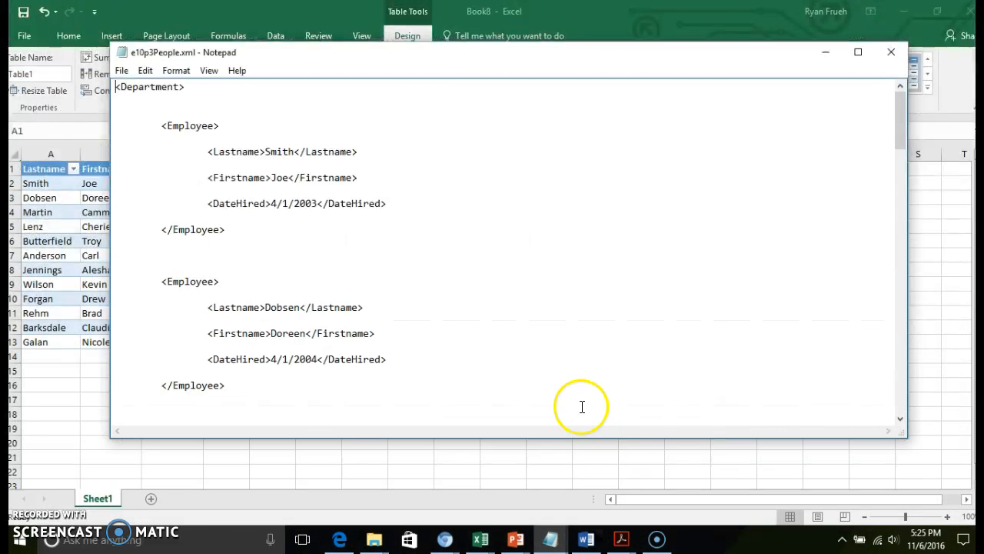
pyautogui.moveTo(392, 57); pyautogui.dragTo(521, 71)
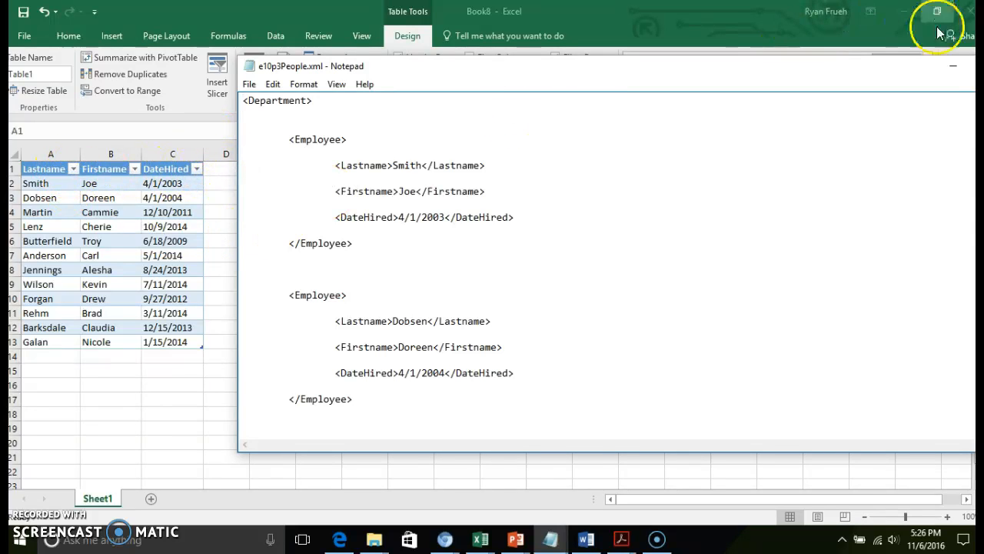
pyautogui.click(956, 72)
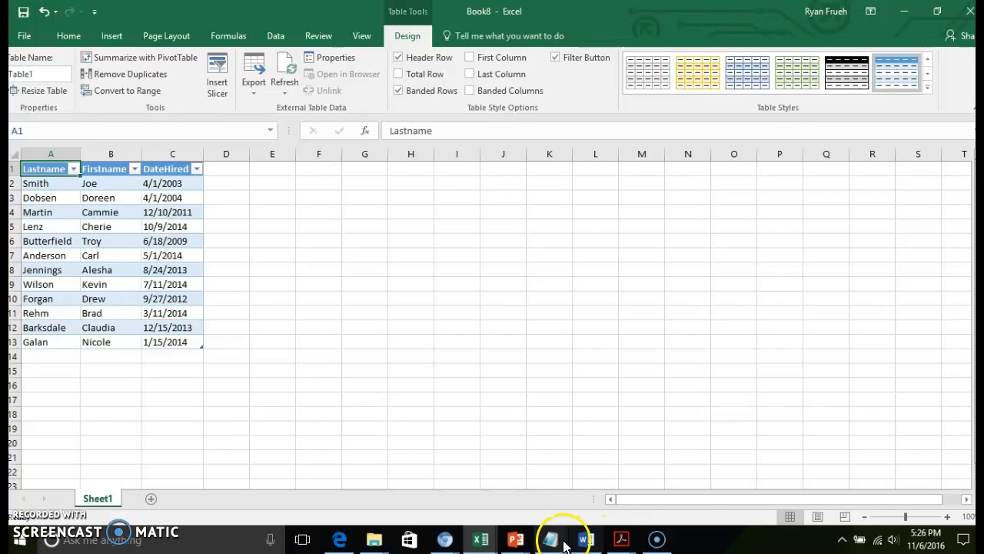
# Step: In Notepad, copy the second Employee block of e10p3People.xml and paste it above the first one, with the following Employee tag on its own line
pyautogui.moveTo(560, 536)
pyautogui.click(602, 446)
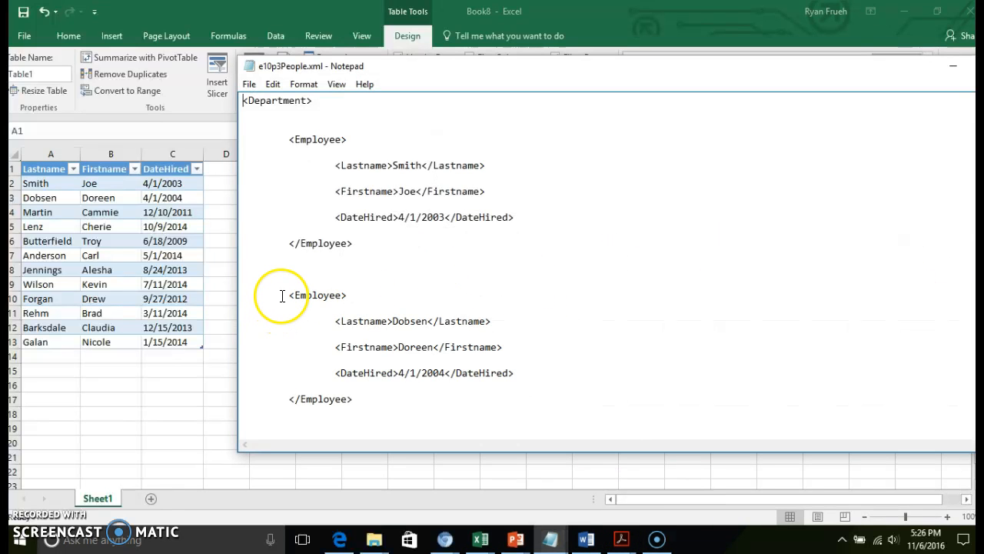
pyautogui.moveTo(288, 297); pyautogui.dragTo(356, 400)
pyautogui.hotkey('ctrl', 'c')
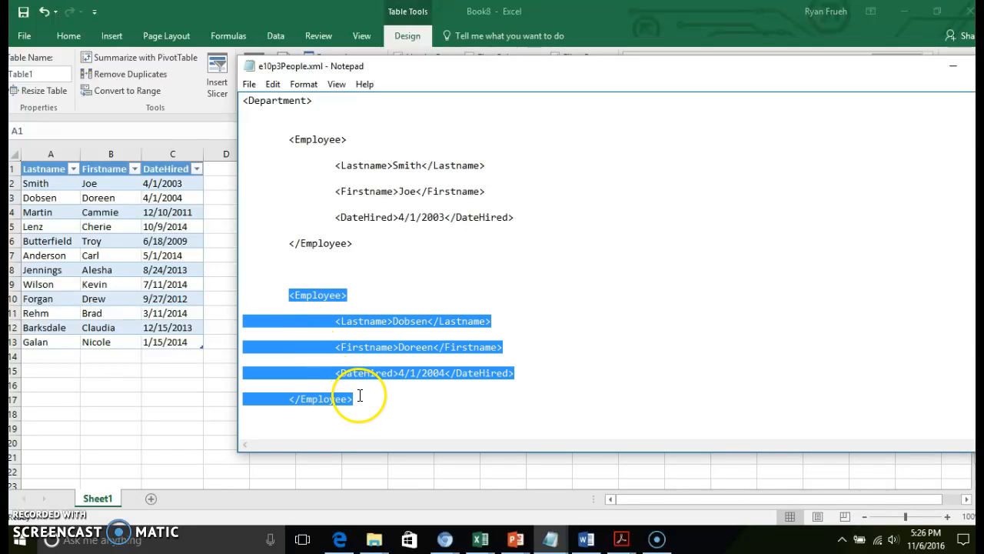
pyautogui.click(289, 141)
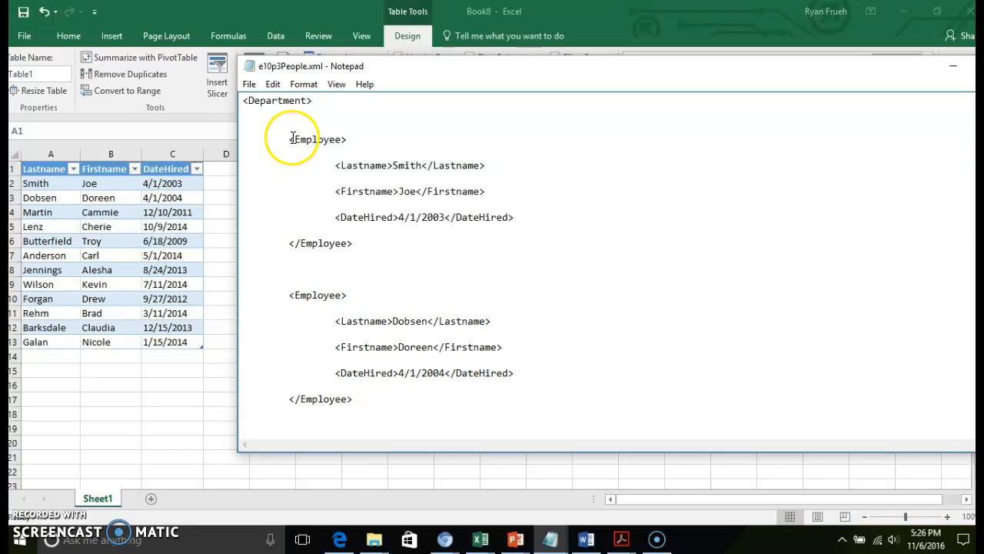
pyautogui.hotkey('ctrl', 'v')
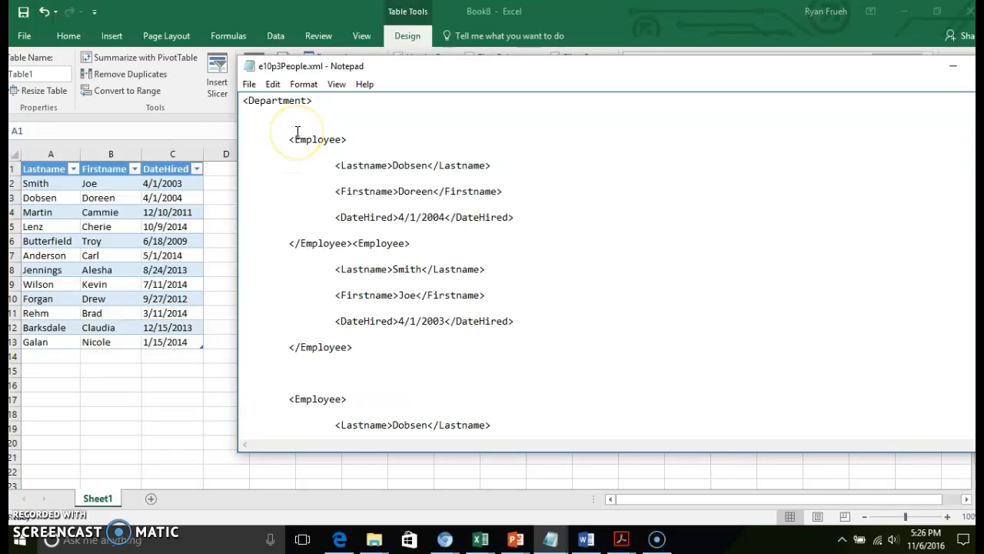
pyautogui.press('Return')
pyautogui.press('Return')
pyautogui.press('Tab')
# Step: Replace the last name and first name in the pasted Employee record with the new employee's name
pyautogui.doubleClick(418, 165)
pyautogui.click(418, 165)
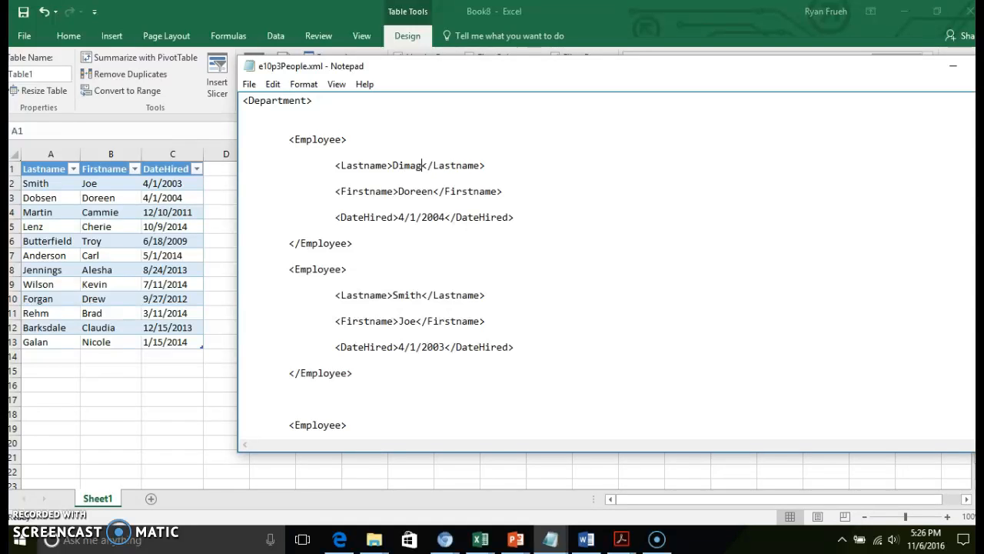
pyautogui.click(438, 194)
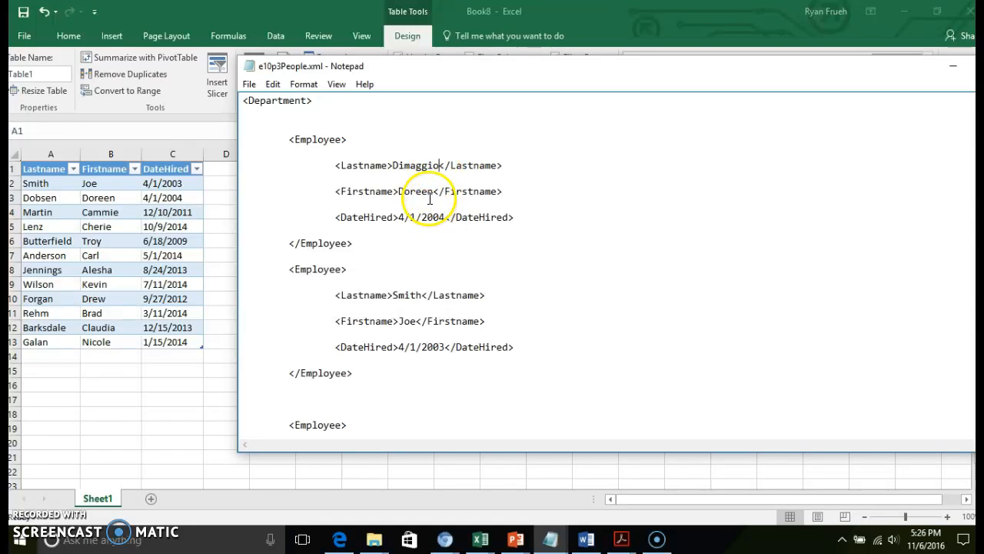
pyautogui.press('BackSpace')
pyautogui.write('Ji')
pyautogui.write('mes')
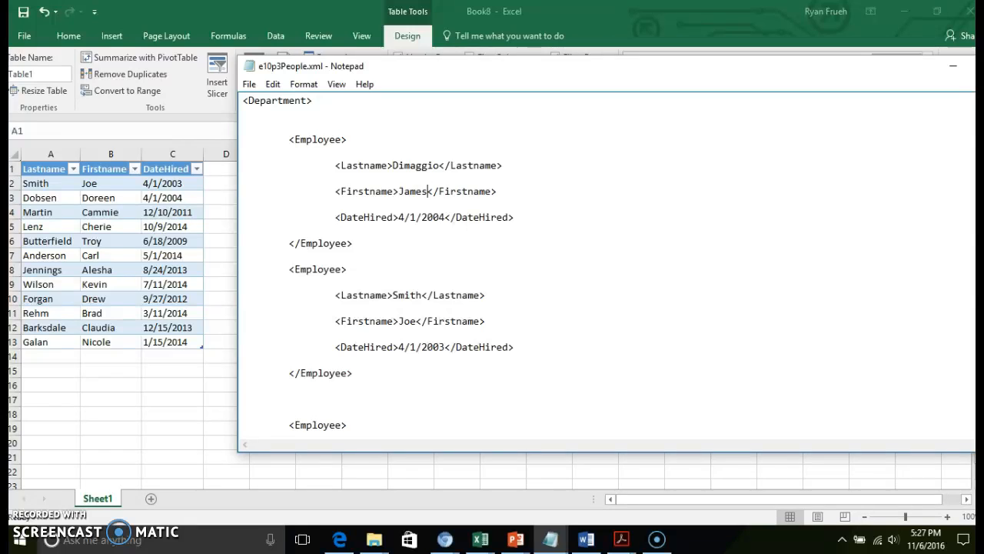
# Step: Set the DateHired value of the pasted Employee record to 12/1/2015
pyautogui.click(448, 218)
pyautogui.press('BackSpace')
pyautogui.press('BackSpace')
pyautogui.press('BackSpace')
pyautogui.press('BackSpace')
pyautogui.press('BackSpace')
pyautogui.press('BackSpace')
pyautogui.press('BackSpace')
pyautogui.press('BackSpace')
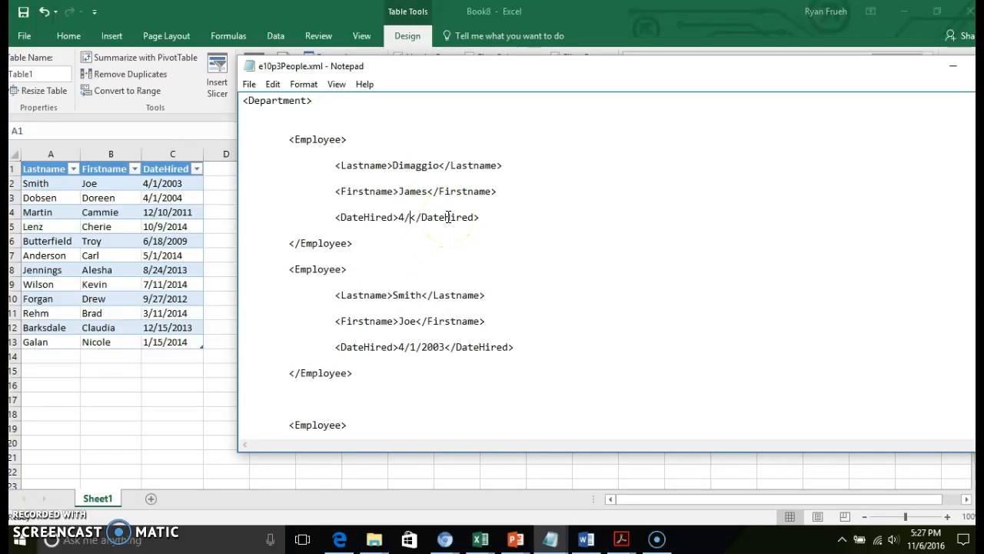
pyautogui.write('12/1/')
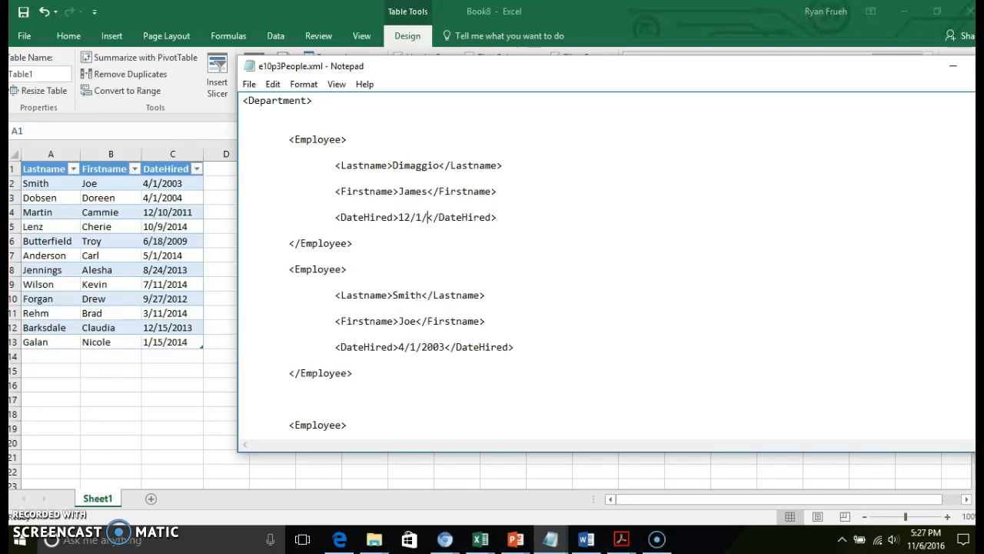
pyautogui.write('2015')
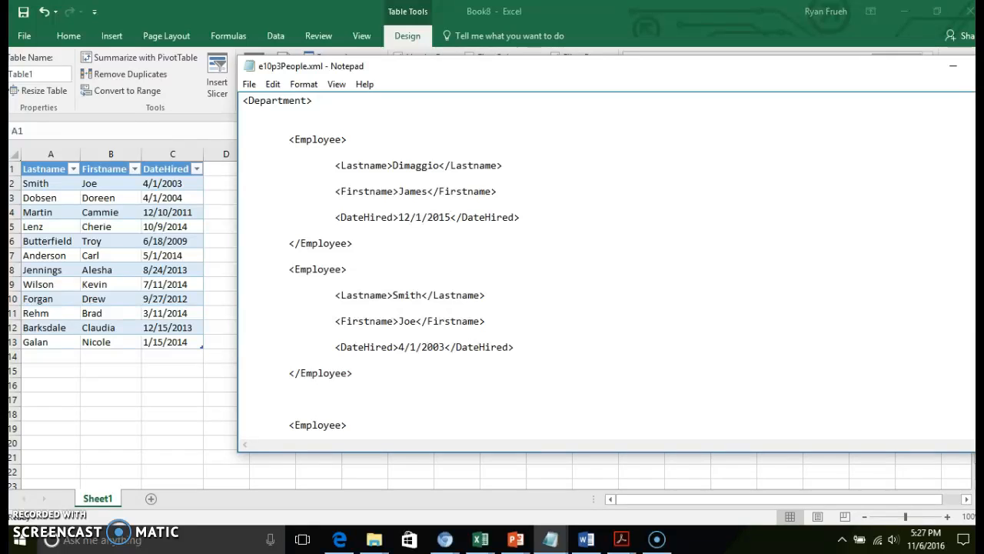
# Step: Save the edited e10p3People.xml file and return to the Excel workbook
pyautogui.click(249, 83)
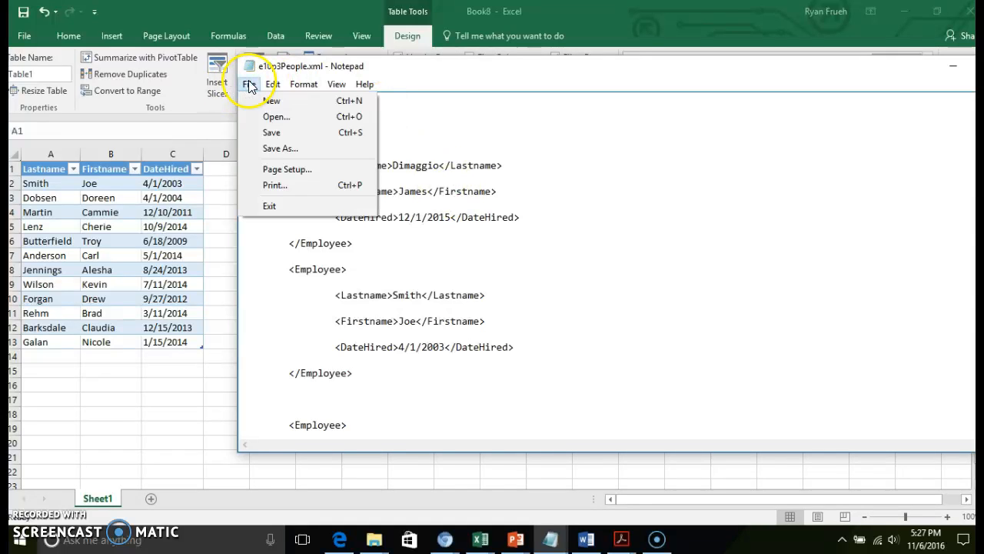
pyautogui.click(248, 133)
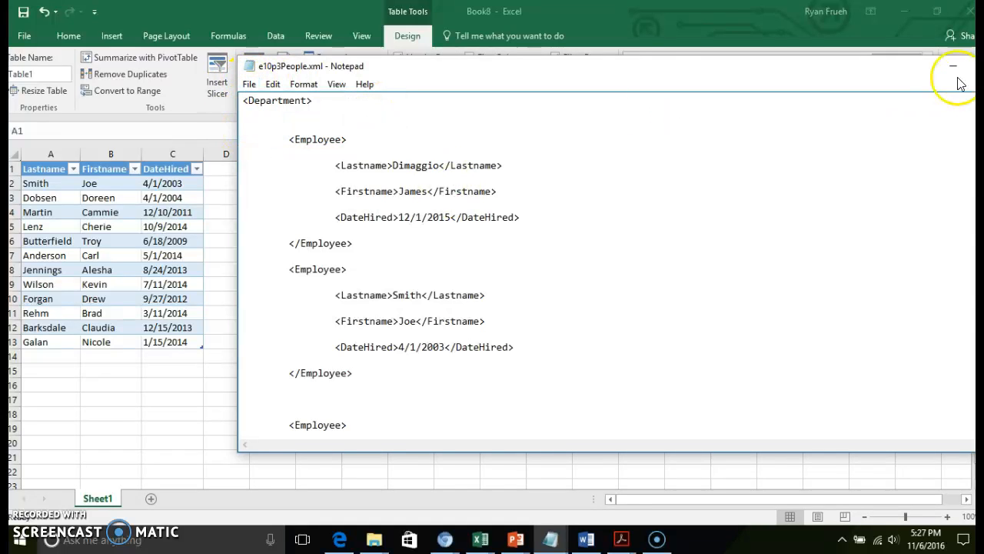
pyautogui.moveTo(900, 68); pyautogui.dragTo(839, 68)
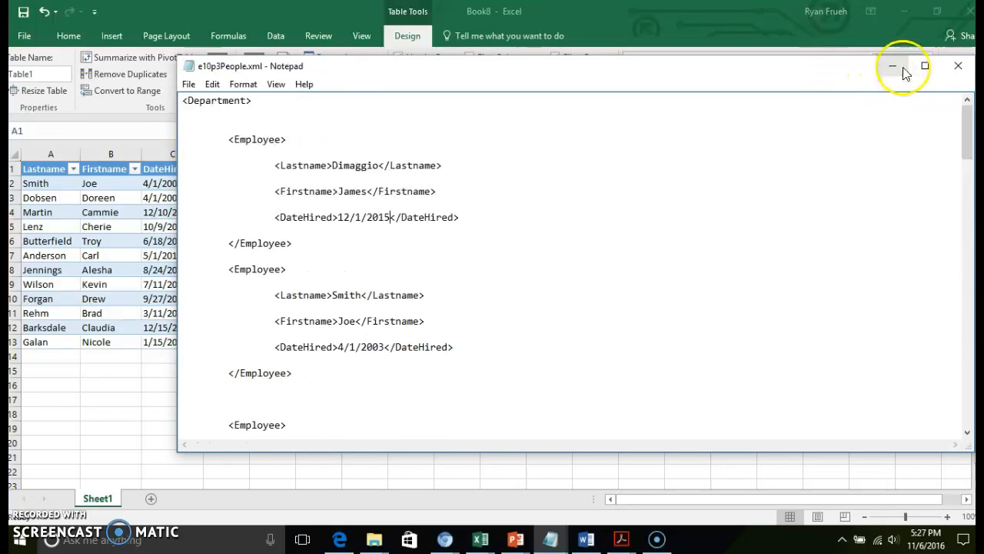
pyautogui.click(958, 67)
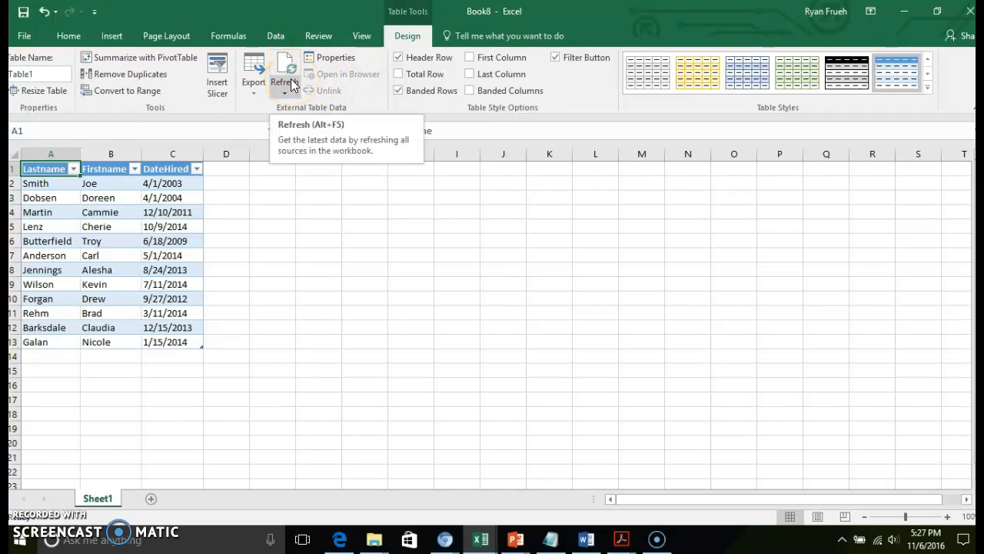
# Step: Check where the e10p3People connection is used in the workbook and close the Workbook Connections dialog
pyautogui.click(275, 35)
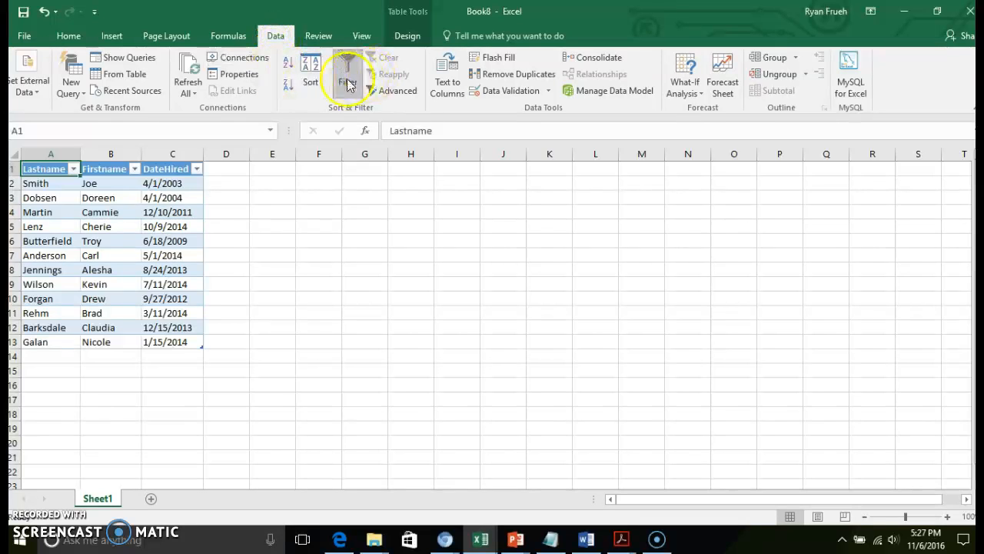
pyautogui.click(255, 57)
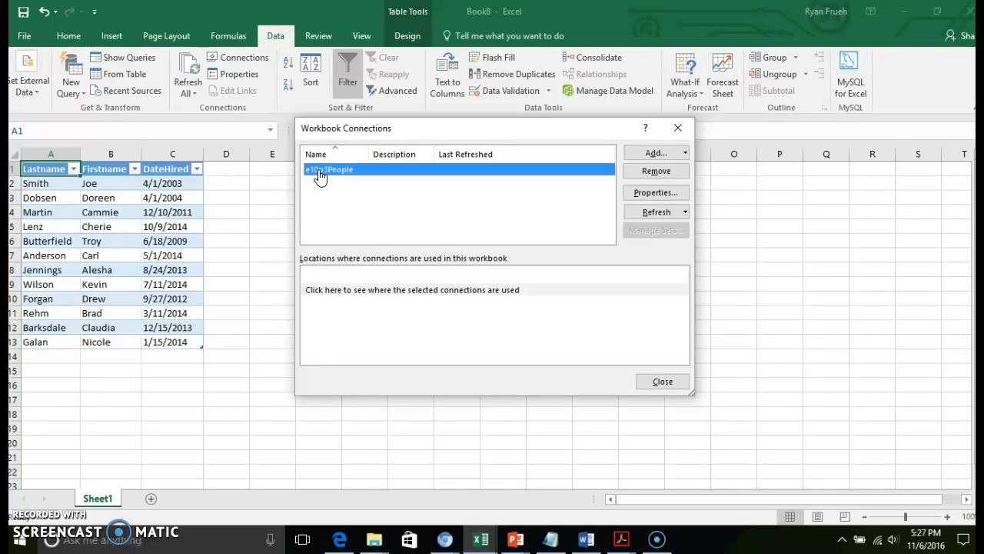
pyautogui.click(372, 291)
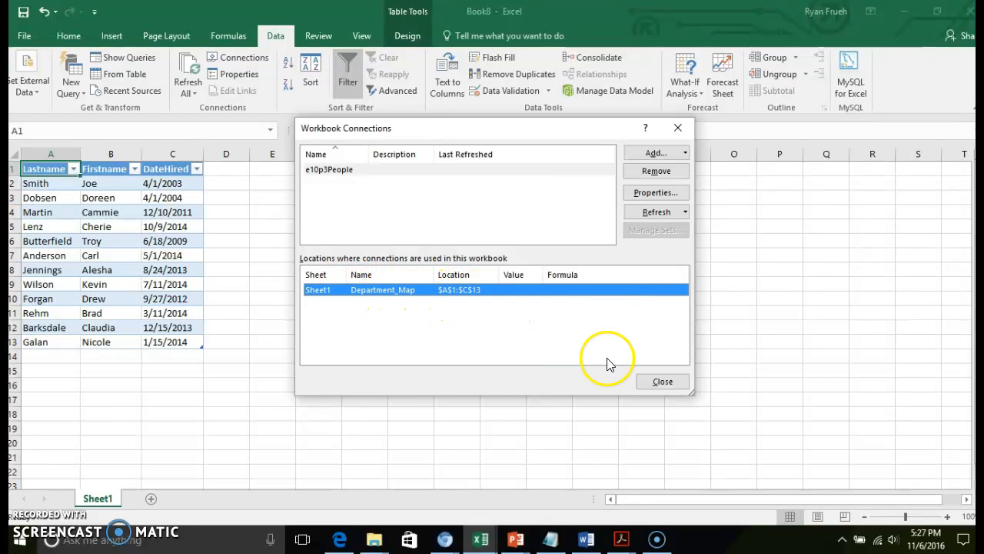
pyautogui.click(655, 383)
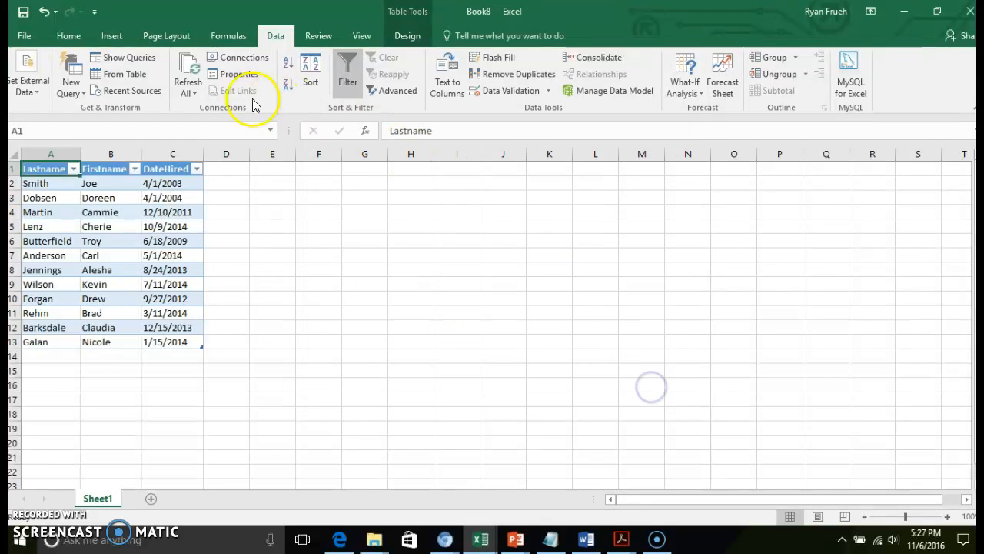
# Step: Try to refresh all of the workbook's data connections
pyautogui.click(196, 94)
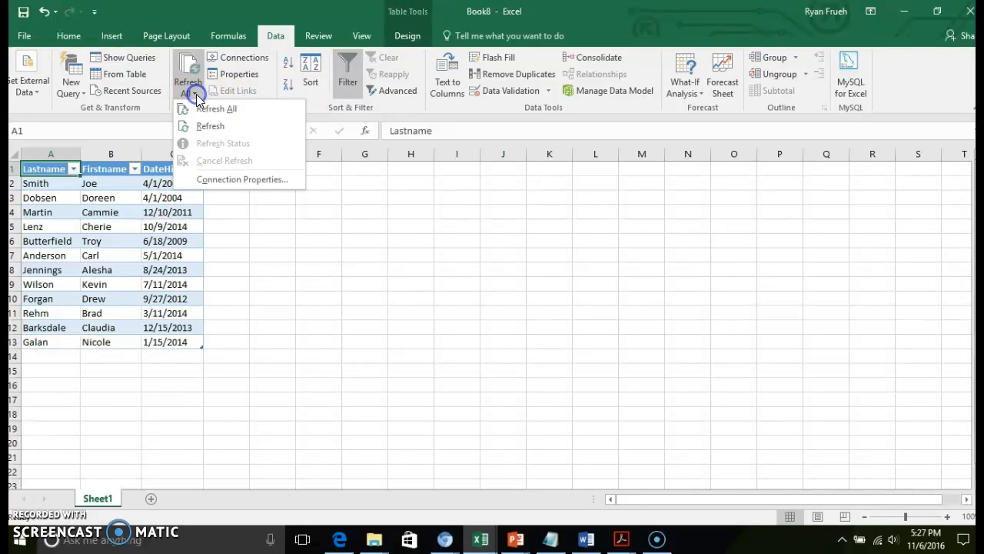
pyautogui.click(201, 108)
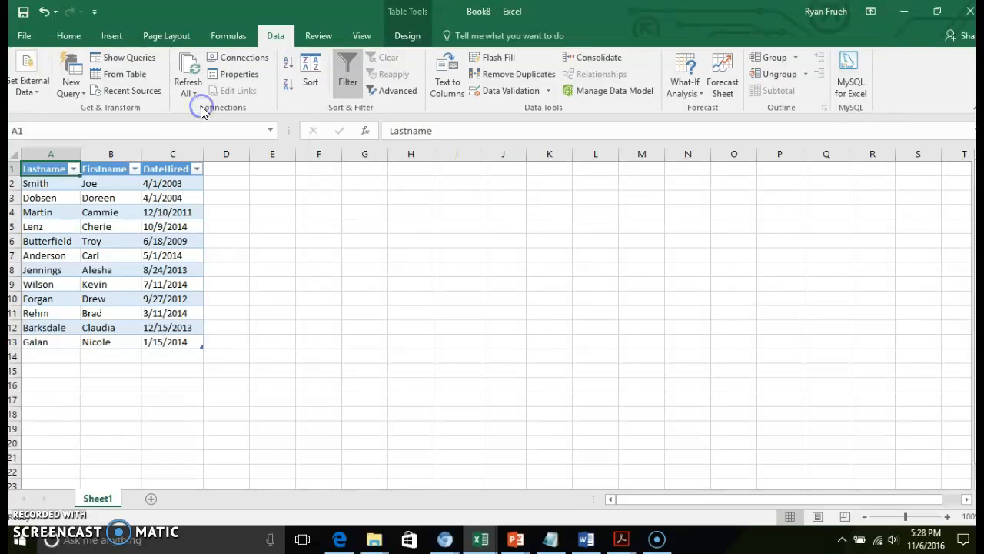
pyautogui.click(220, 186)
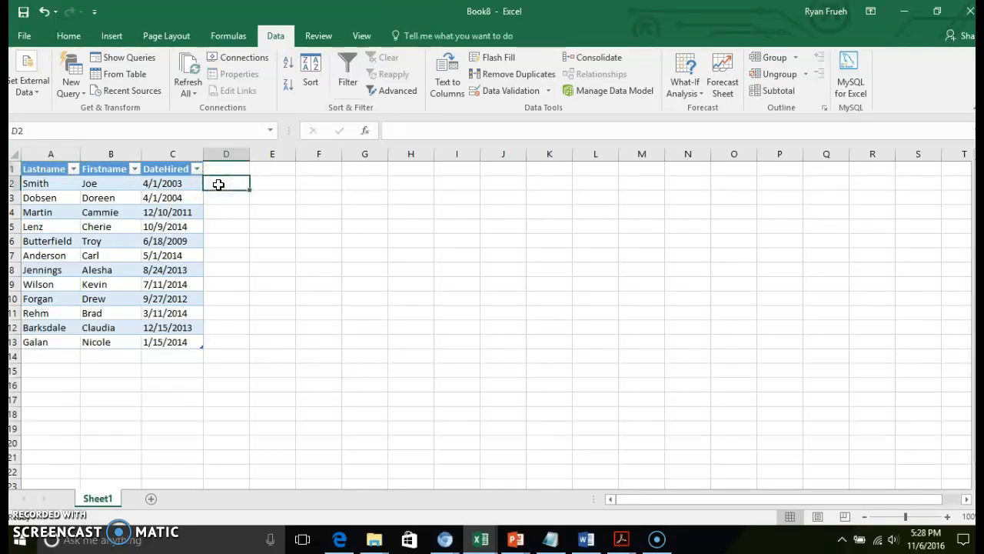
# Step: Review the properties of the e10p3People connection, accept them and try to refresh that connection on its own
pyautogui.click(223, 62)
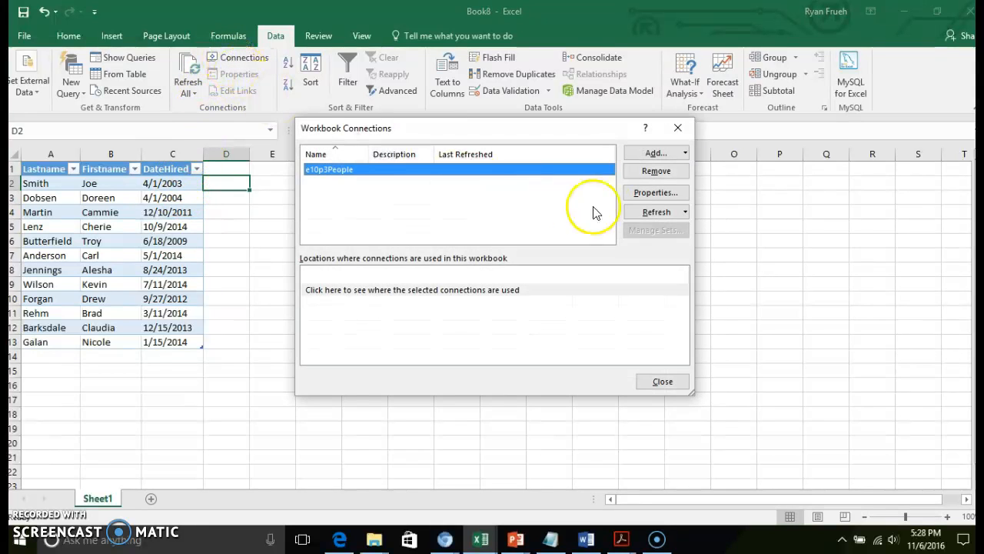
pyautogui.click(640, 197)
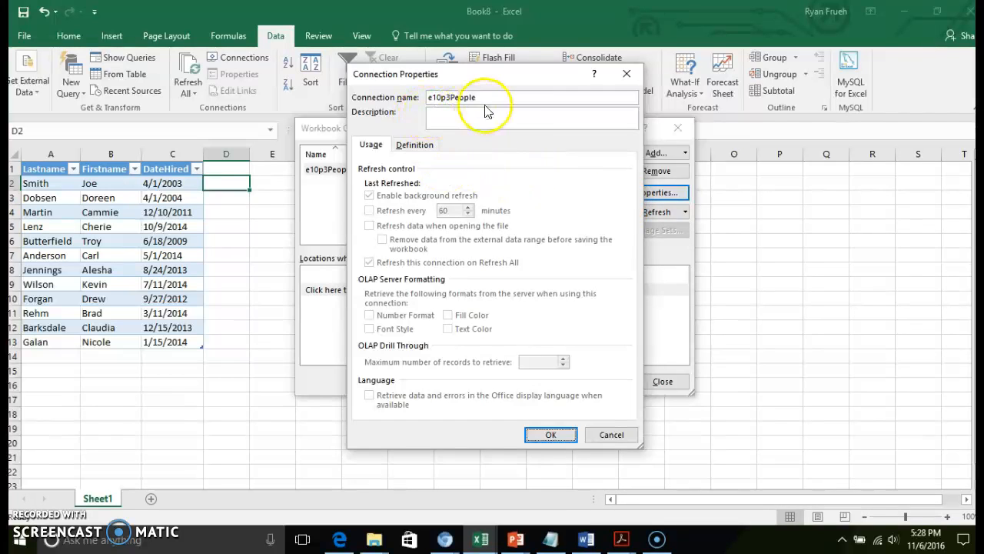
pyautogui.click(543, 436)
pyautogui.click(637, 212)
pyautogui.click(553, 301)
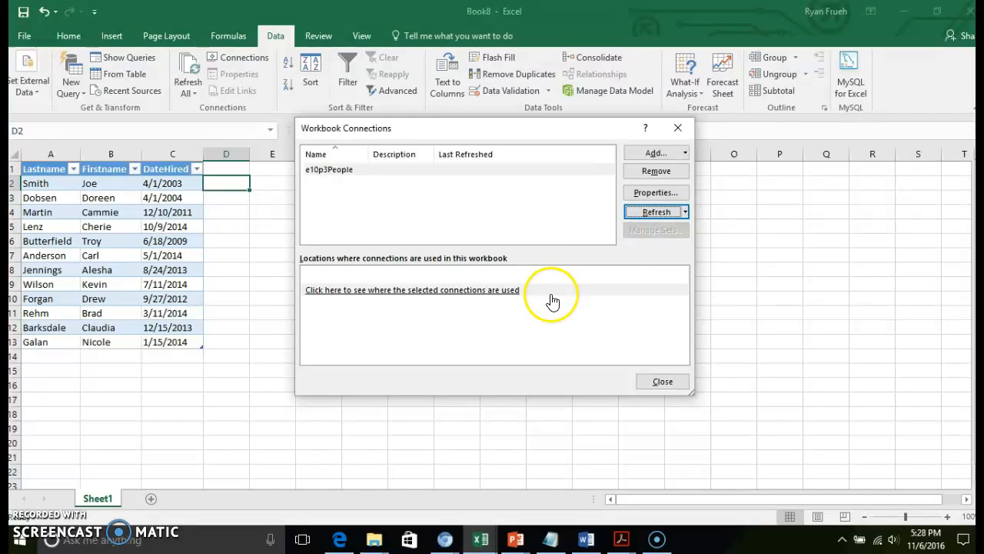
# Step: Switch to the Notepad window with SalesTeam_Fixed.txt and close it without saving its changes
pyautogui.click(551, 541)
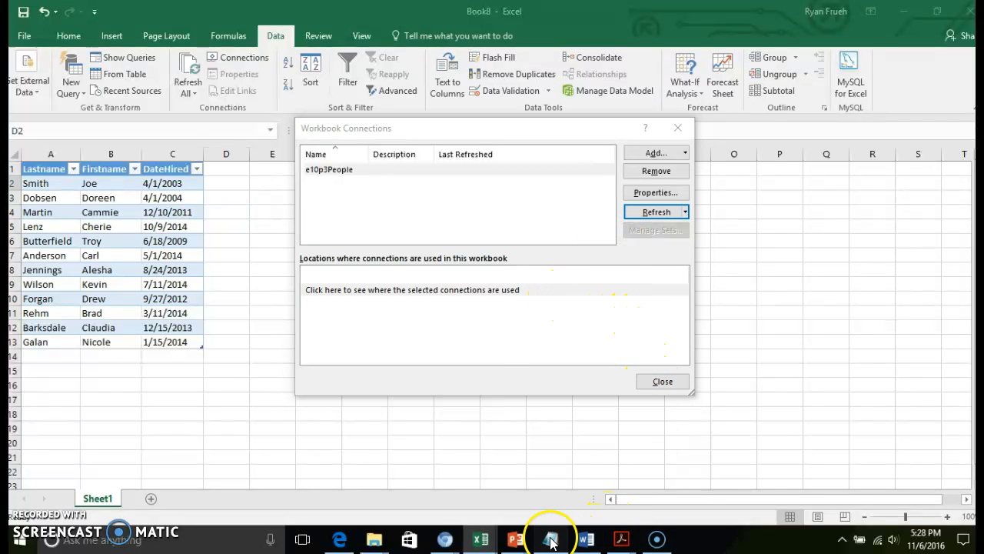
pyautogui.click(485, 304)
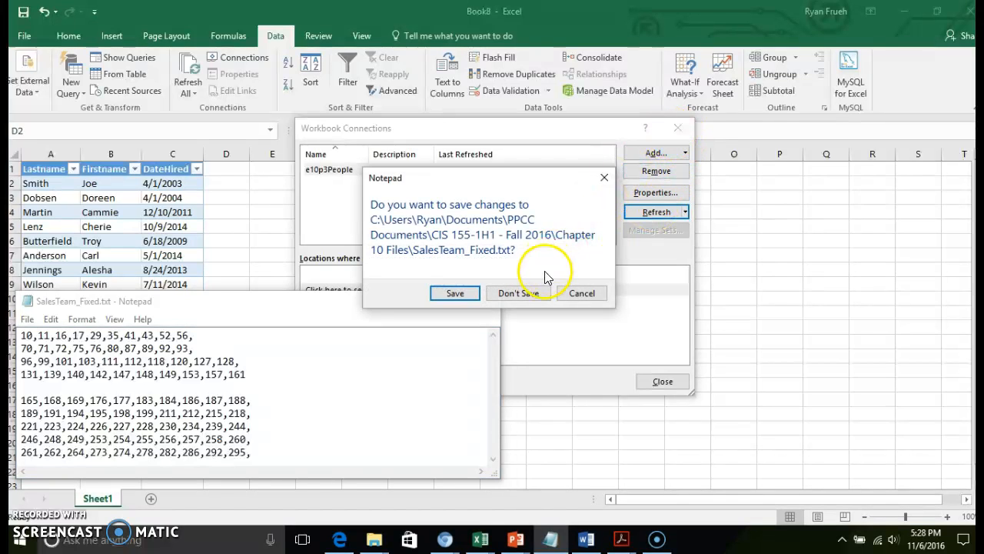
pyautogui.click(543, 295)
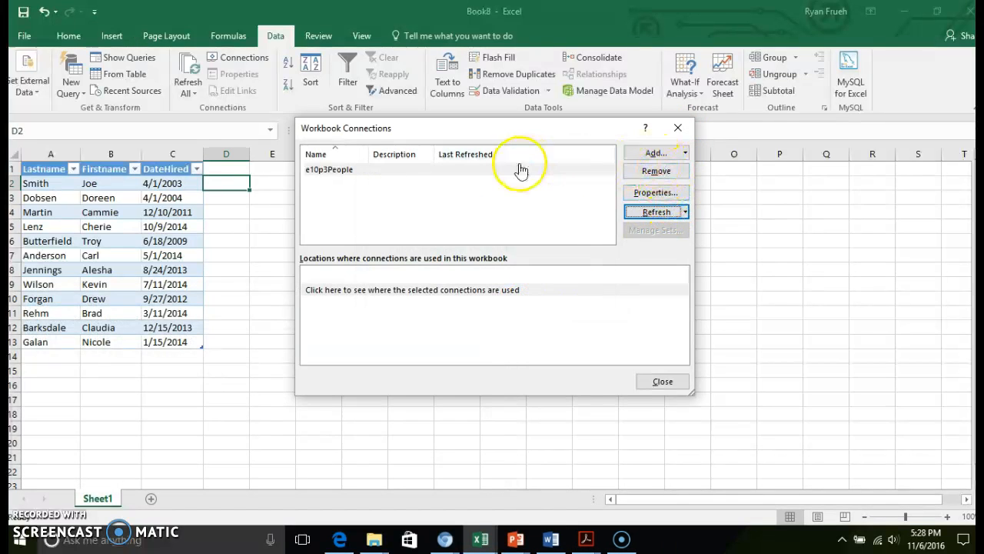
# Step: Look up where the e10p3People connection is used in the workbook and close the Workbook Connections dialog
pyautogui.click(489, 171)
pyautogui.click(474, 293)
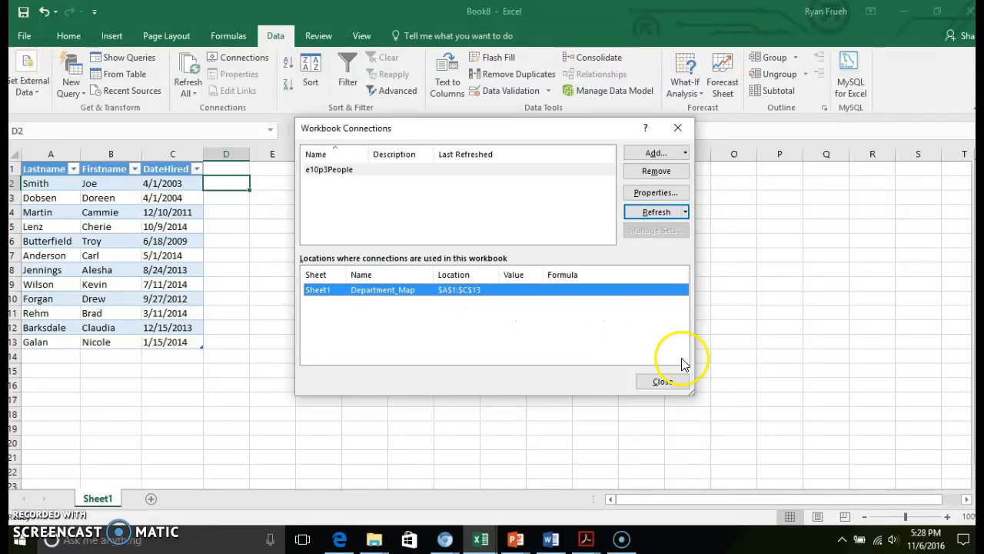
pyautogui.click(663, 379)
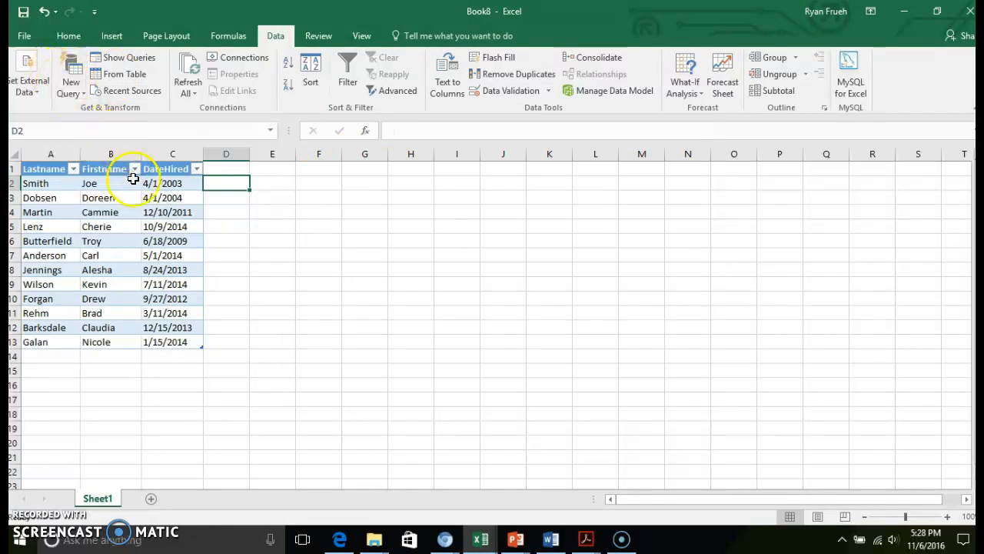
# Step: With a table cell selected, examine the Usage and Definition settings of the e10p3People connection
pyautogui.rightClick(136, 186)
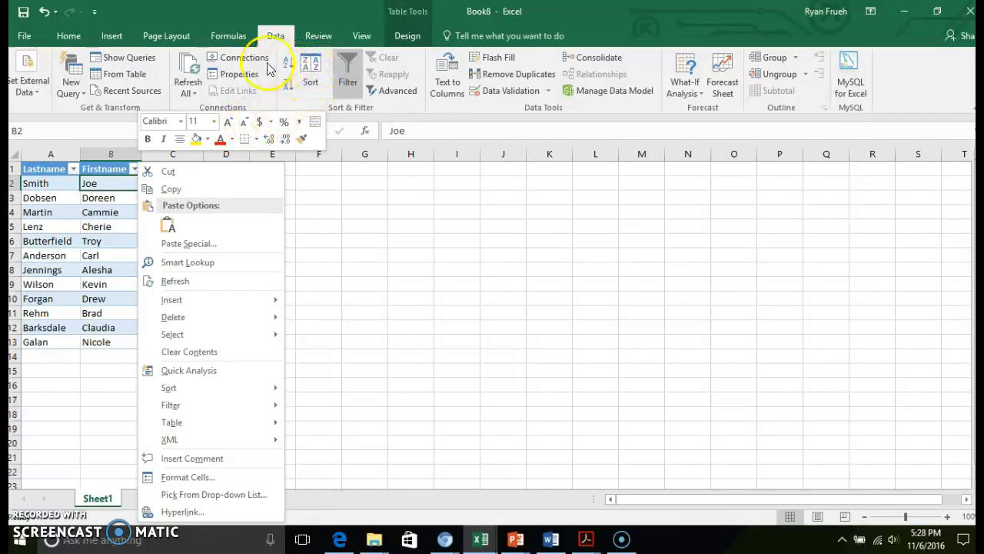
pyautogui.click(240, 57)
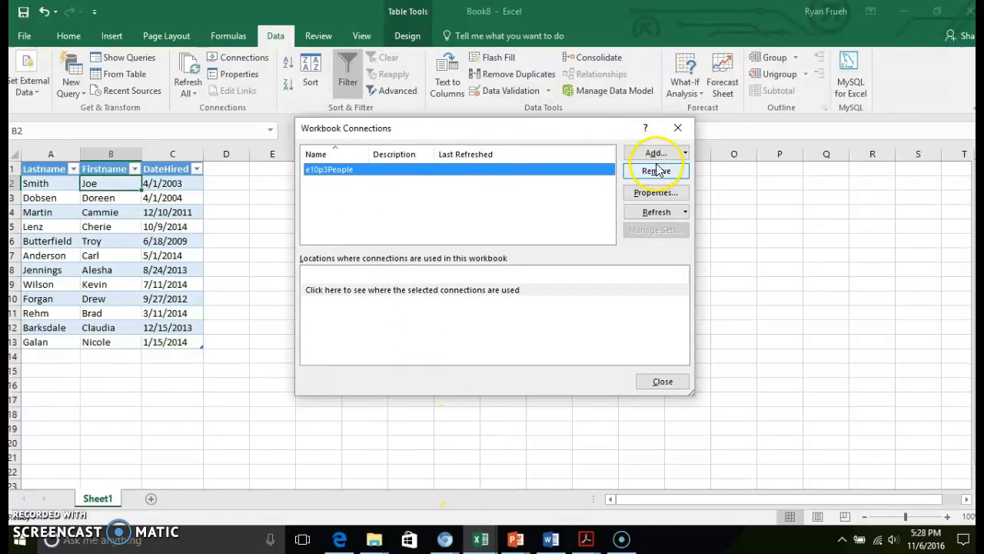
pyautogui.click(680, 129)
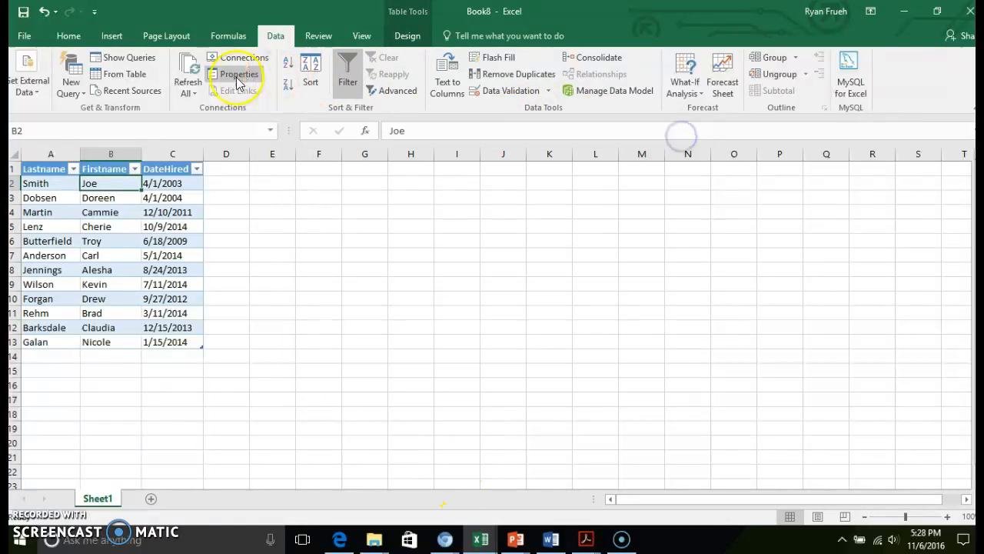
pyautogui.click(198, 82)
pyautogui.click(207, 116)
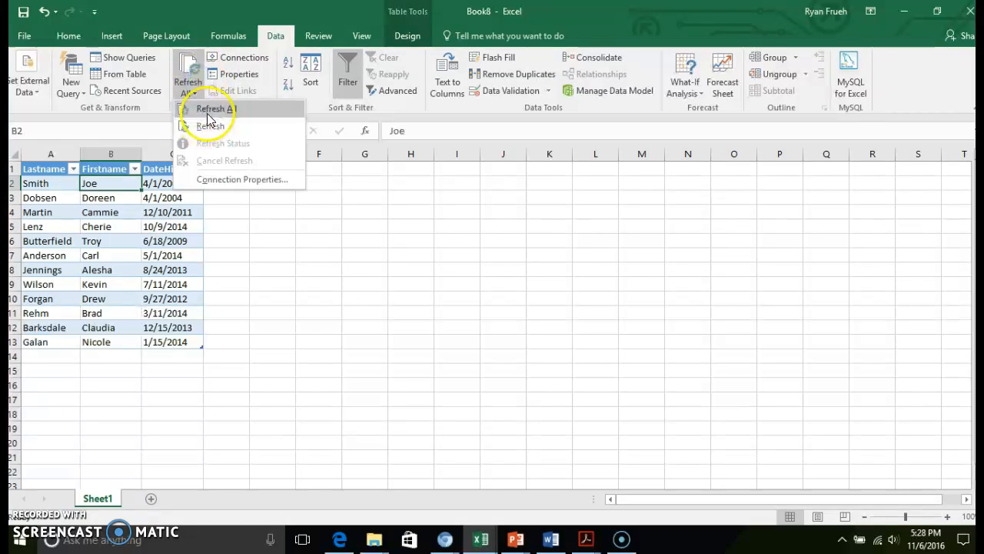
pyautogui.click(237, 179)
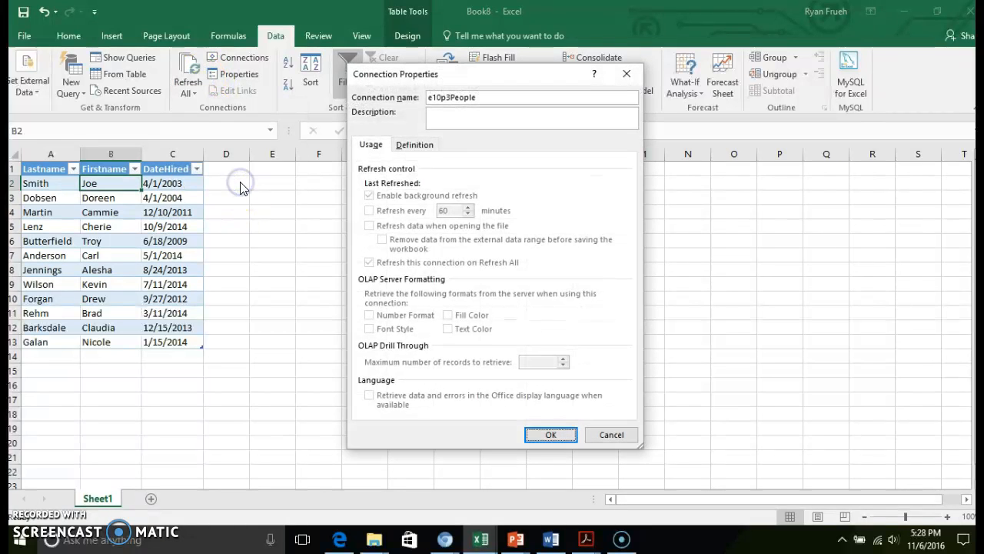
pyautogui.click(374, 199)
pyautogui.click(401, 144)
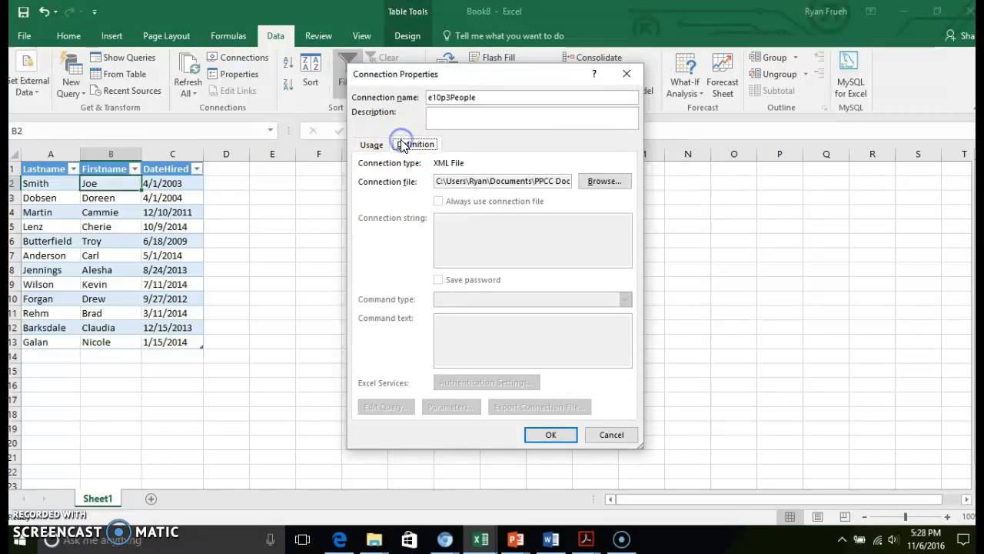
pyautogui.click(549, 436)
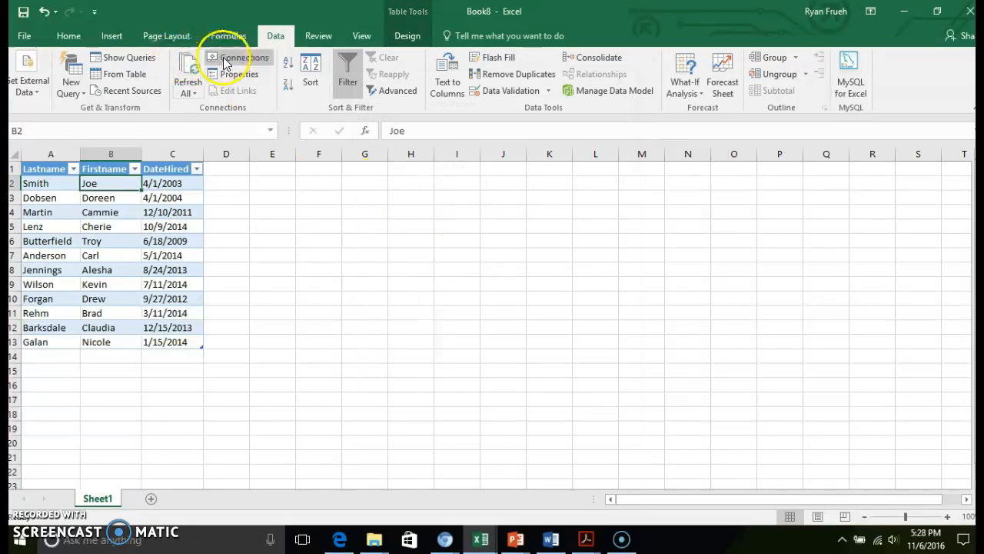
# Step: Check the list of workbook connections once more and try another refresh of all data
pyautogui.click(225, 63)
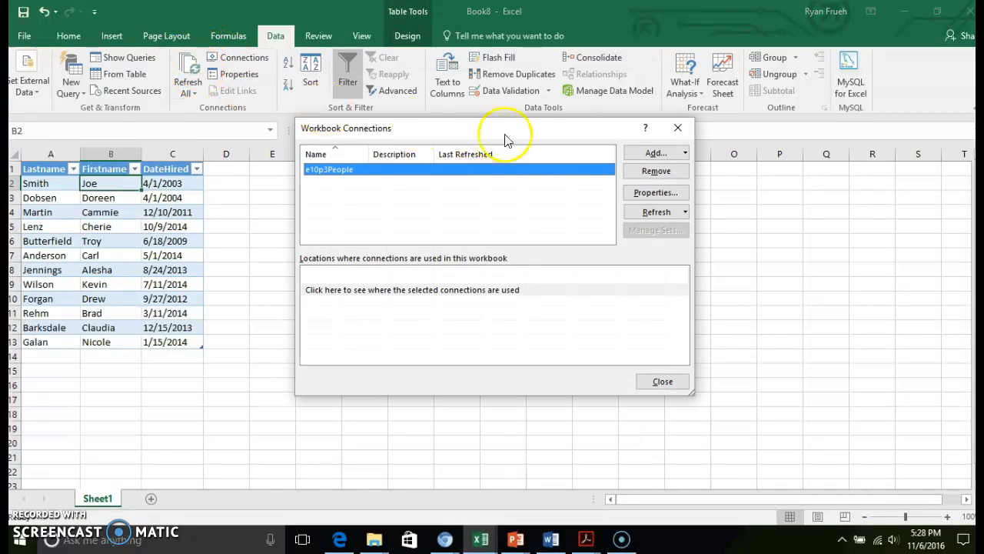
pyautogui.click(677, 128)
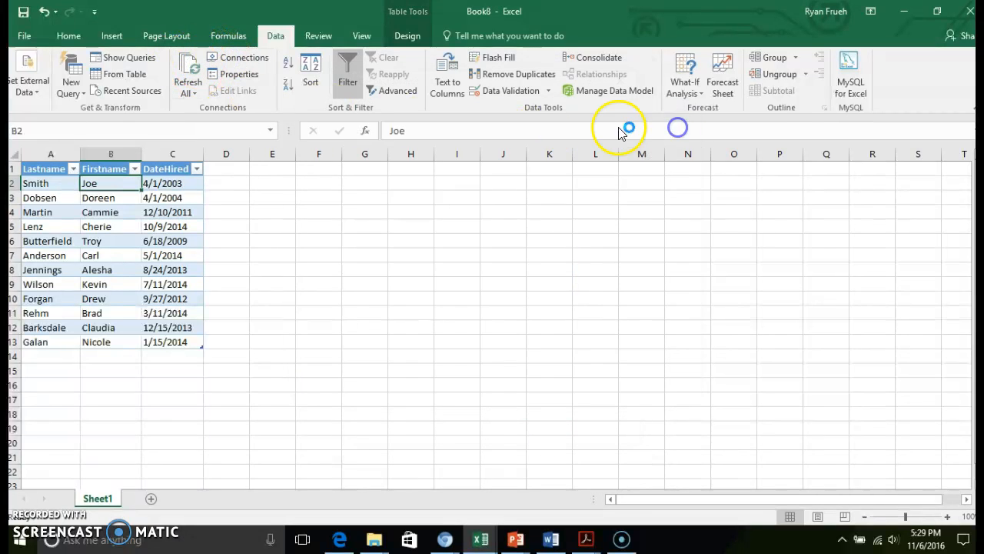
pyautogui.click(193, 88)
pyautogui.click(201, 110)
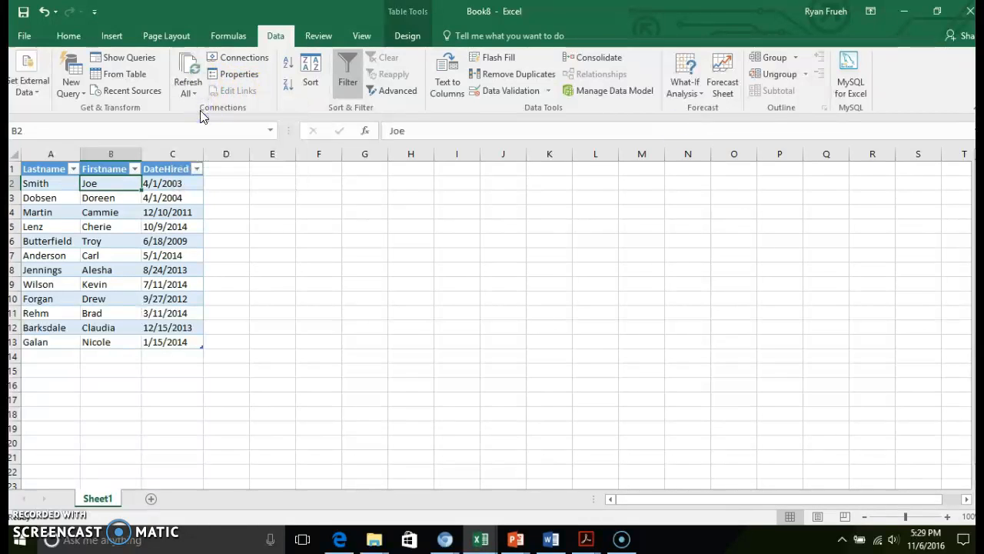
# Step: Inspect the table options and the Department_Map XML map properties, closing them without changes
pyautogui.rightClick(50, 183)
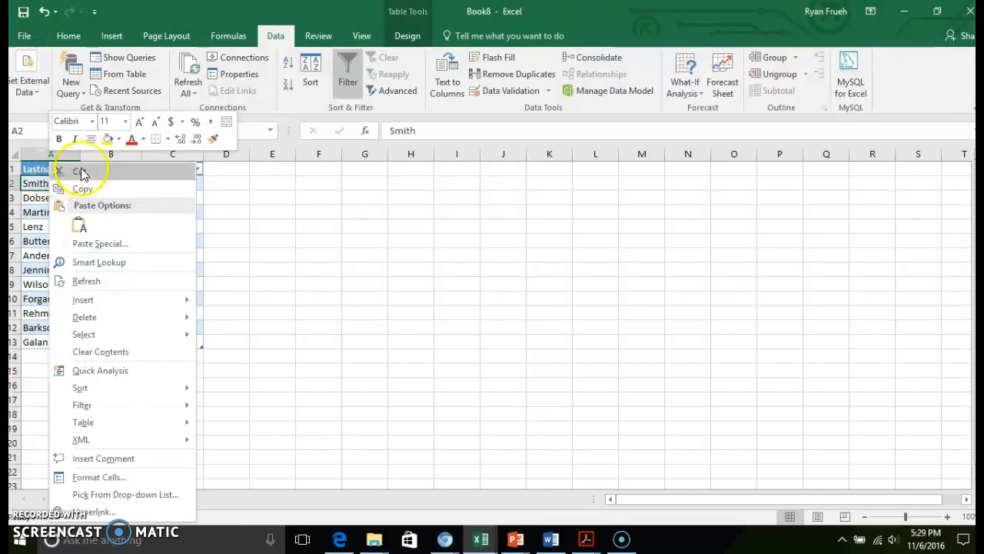
pyautogui.moveTo(177, 423)
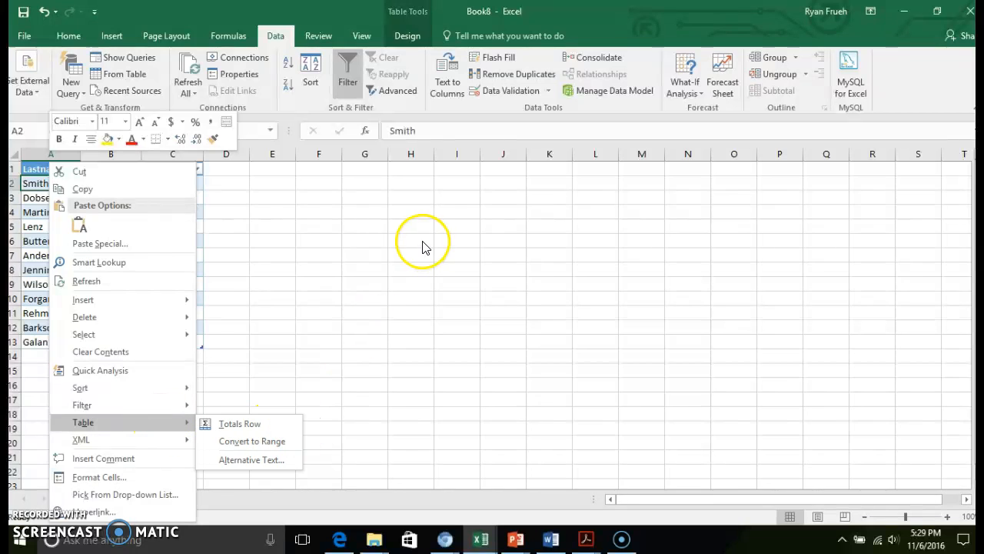
pyautogui.click(243, 73)
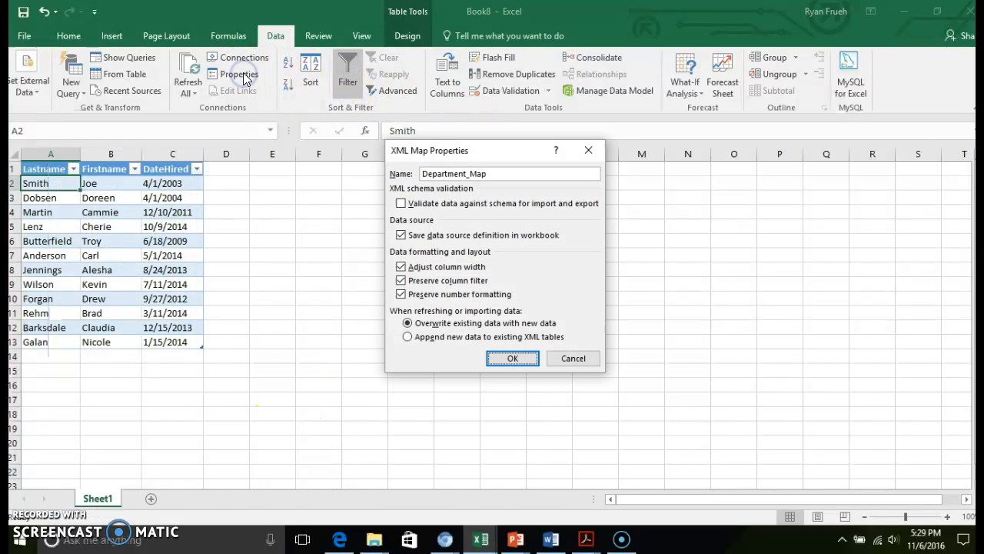
pyautogui.click(576, 358)
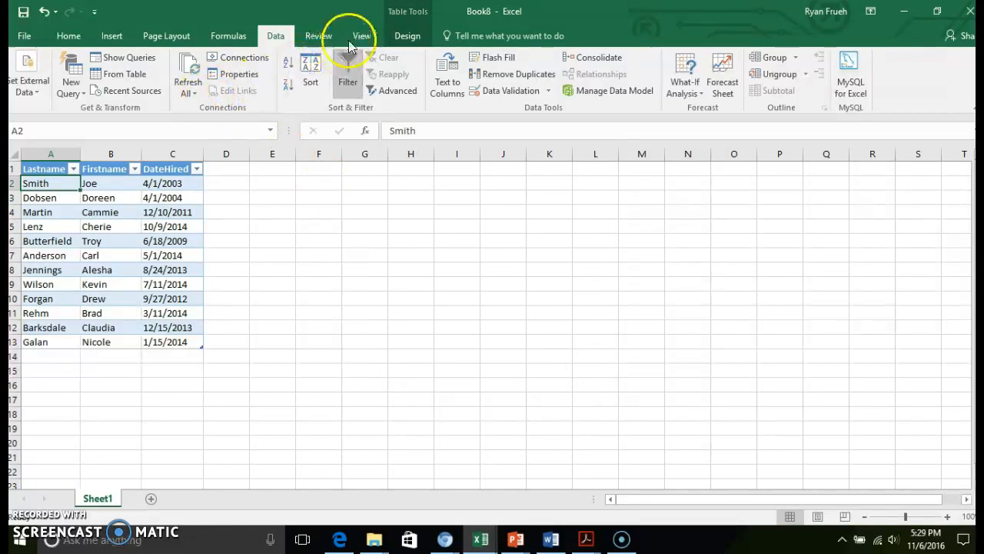
# Step: Refresh the imported XML table through its table design tools and check the new employee's name and hire date
pyautogui.click(414, 34)
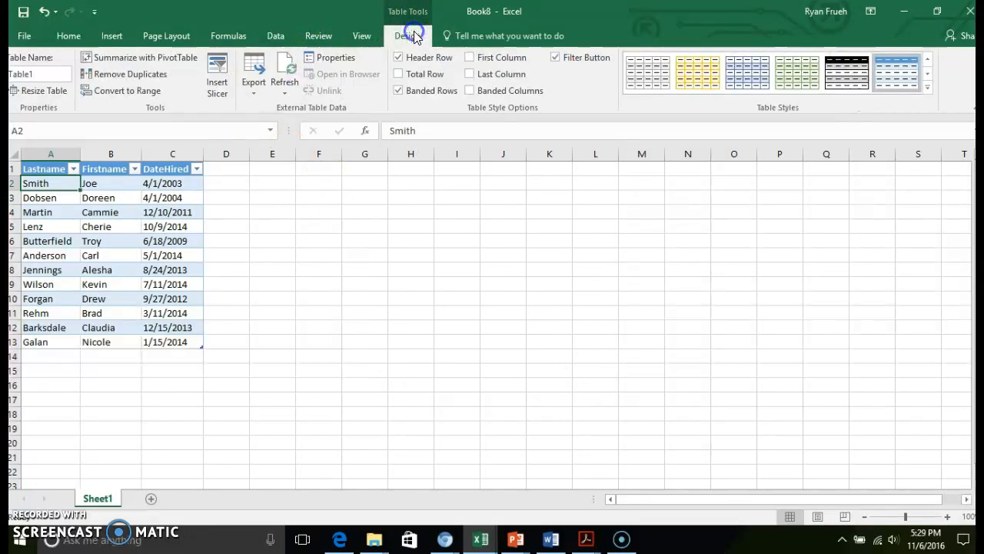
pyautogui.click(286, 72)
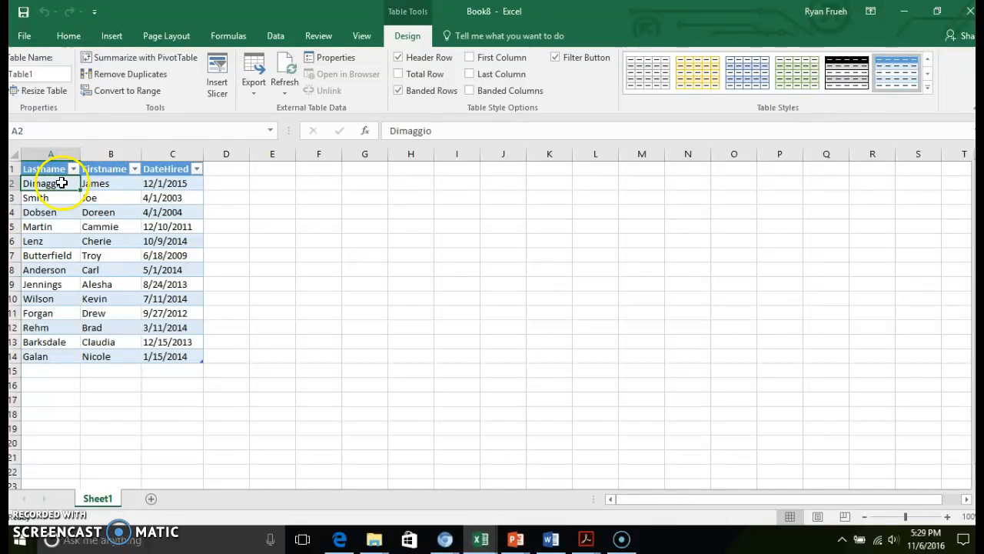
pyautogui.click(117, 181)
pyautogui.click(158, 185)
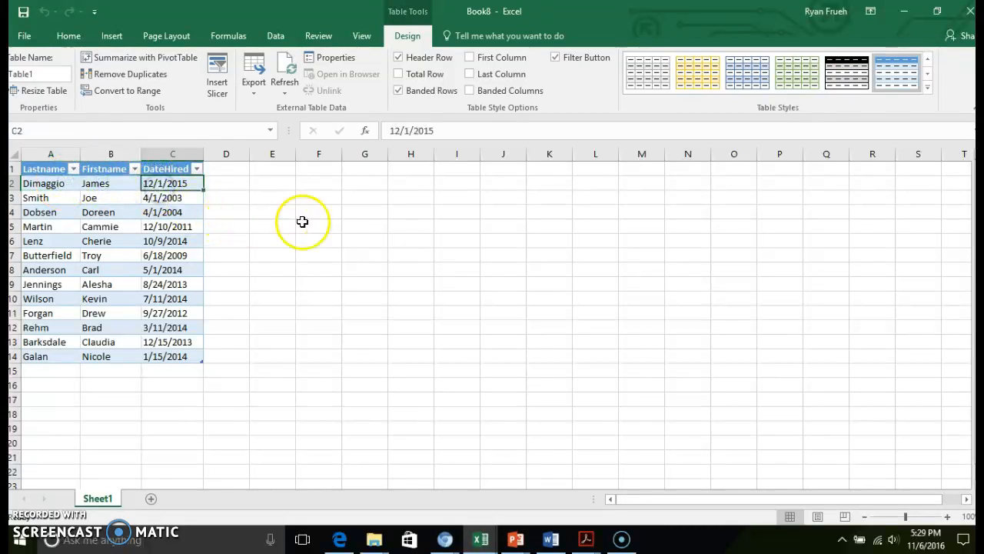